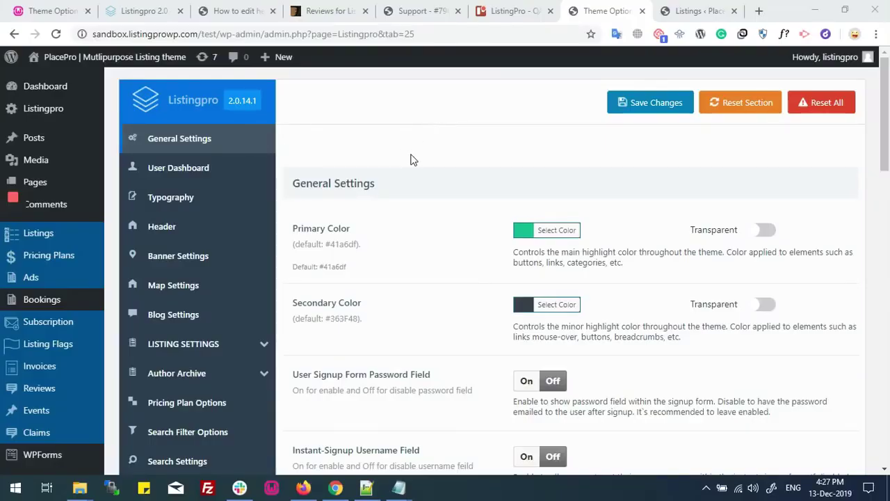
# Open Listing Claim under LISTING SETTINGS and keep the Claim toggle On.
pyautogui.moveTo(335, 487)
pyautogui.click(197, 348)
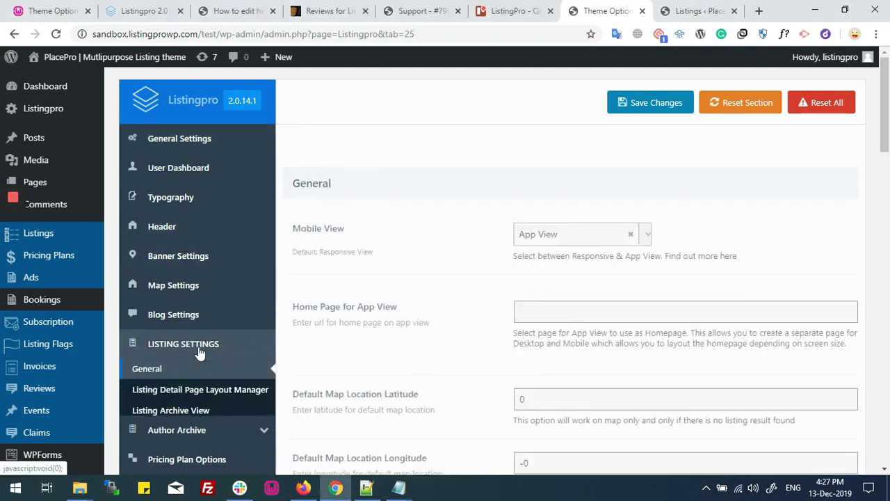
pyautogui.scroll(-2, 199, 351)
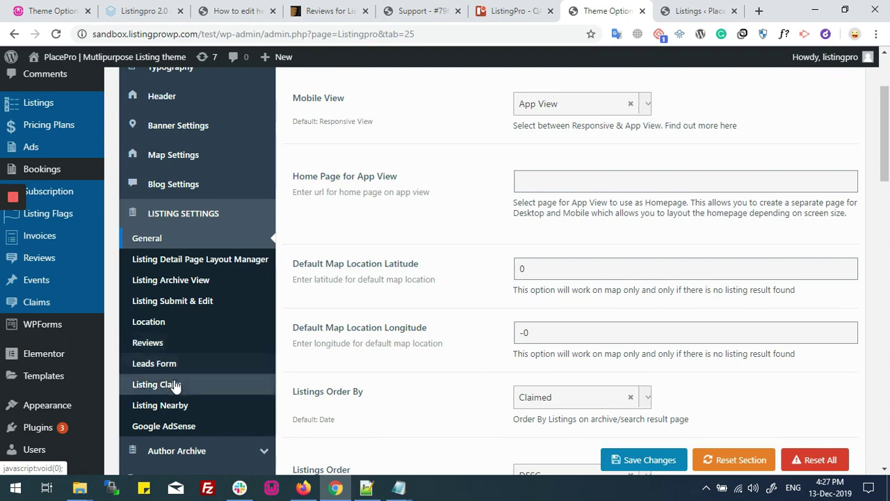
pyautogui.click(199, 390)
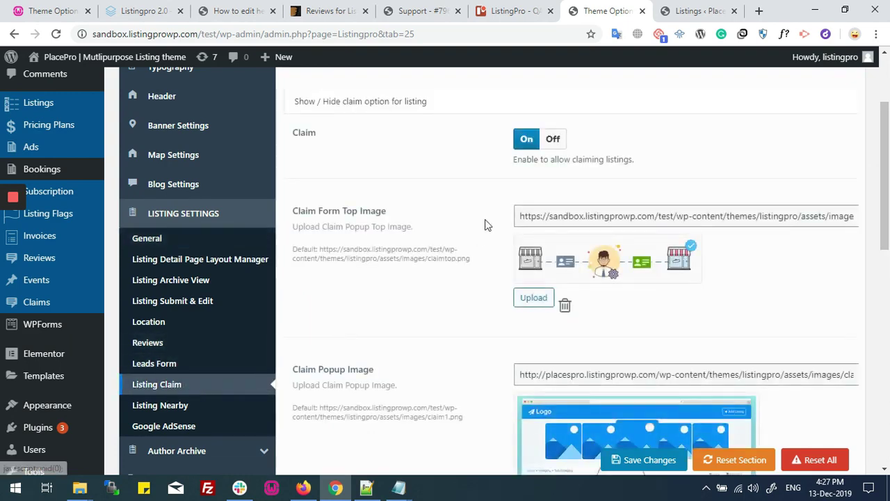
pyautogui.click(524, 208)
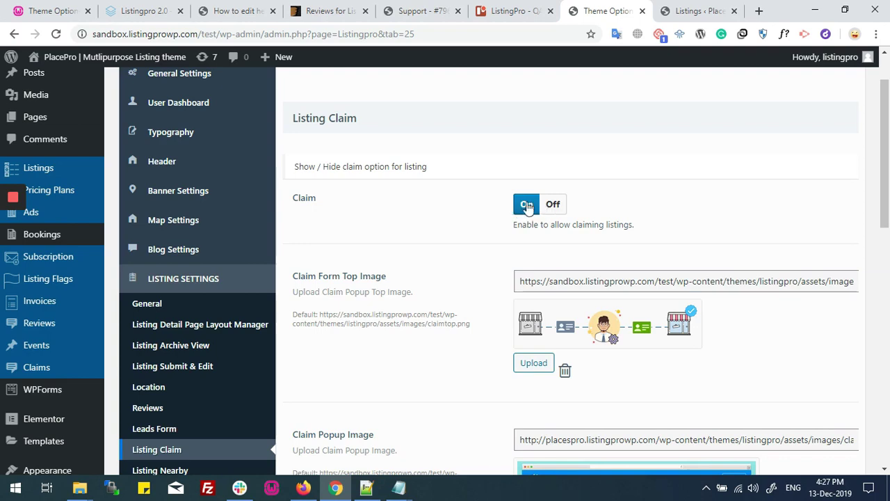
# Review the Claim Form Top Image and the other default claim image settings.
pyautogui.scroll(-3, 380, 274)
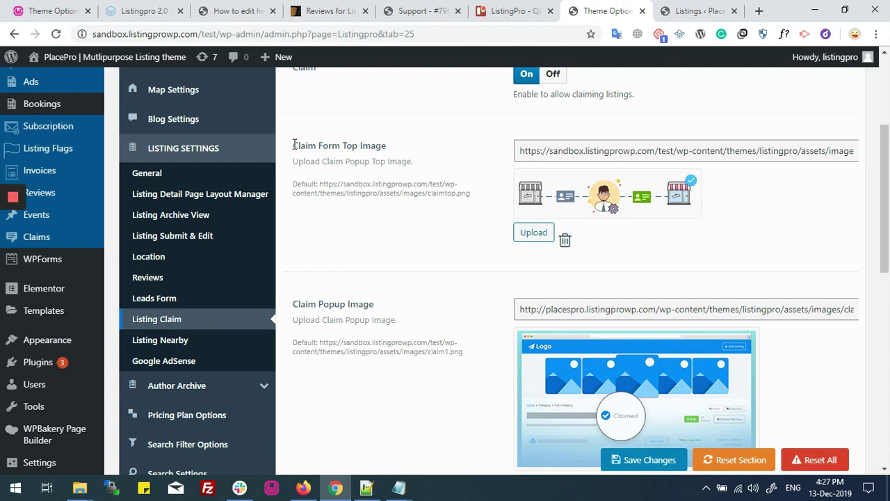
pyautogui.moveTo(293, 144); pyautogui.dragTo(387, 142)
pyautogui.click(304, 146)
pyautogui.moveTo(293, 149); pyautogui.dragTo(387, 146)
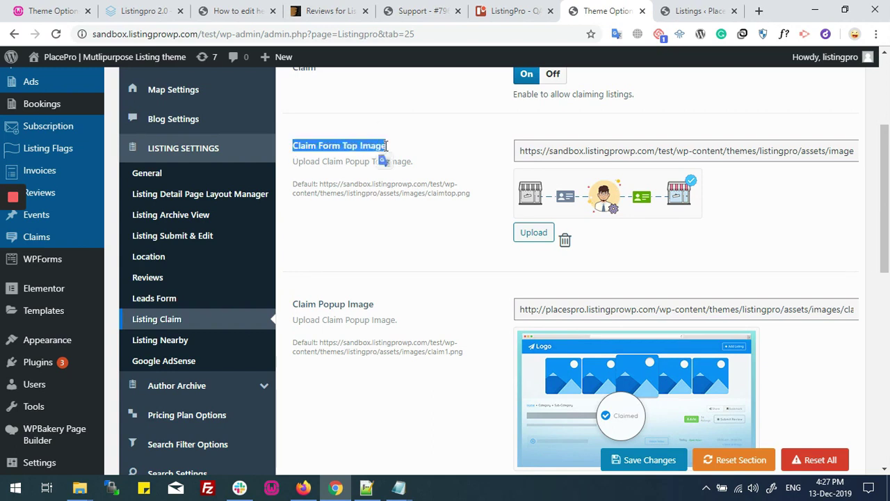
pyautogui.scroll(-1, 322, 216)
pyautogui.moveTo(292, 240); pyautogui.dragTo(387, 243)
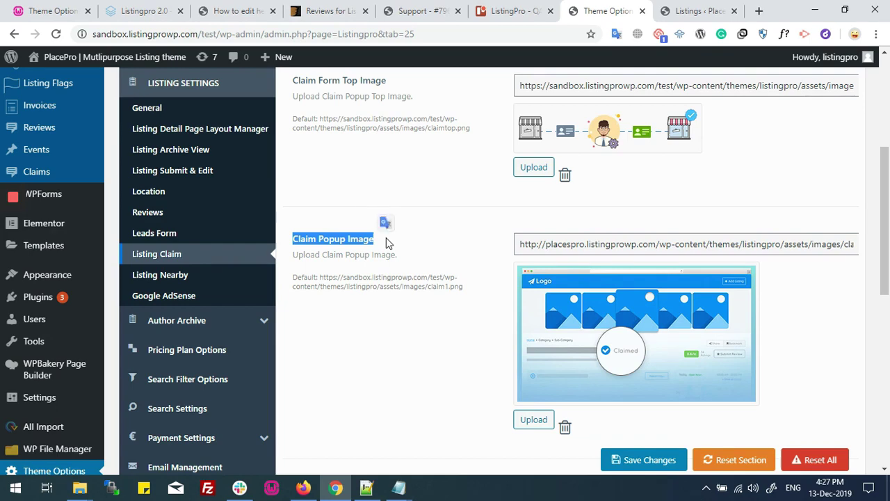
# Scroll down to the Claim Details setting and review its description.
pyautogui.click(383, 242)
pyautogui.scroll(-1, 529, 263)
pyautogui.scroll(-4, 536, 263)
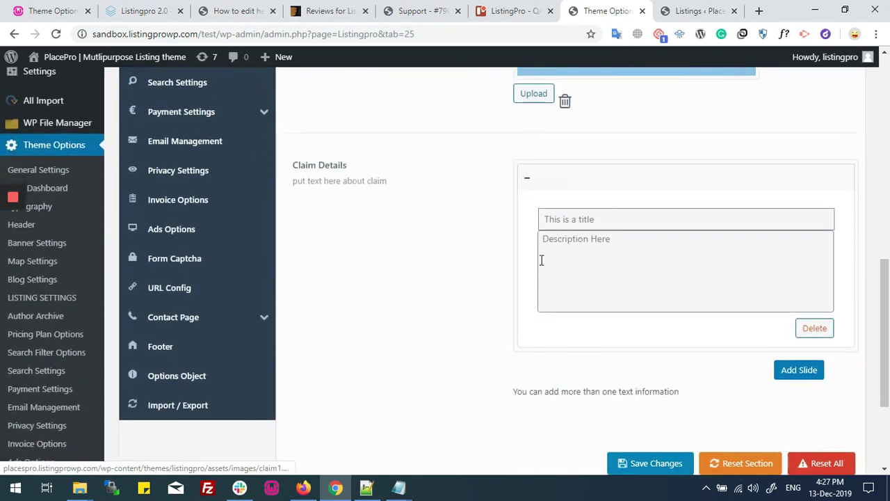
pyautogui.moveTo(294, 165); pyautogui.dragTo(347, 165)
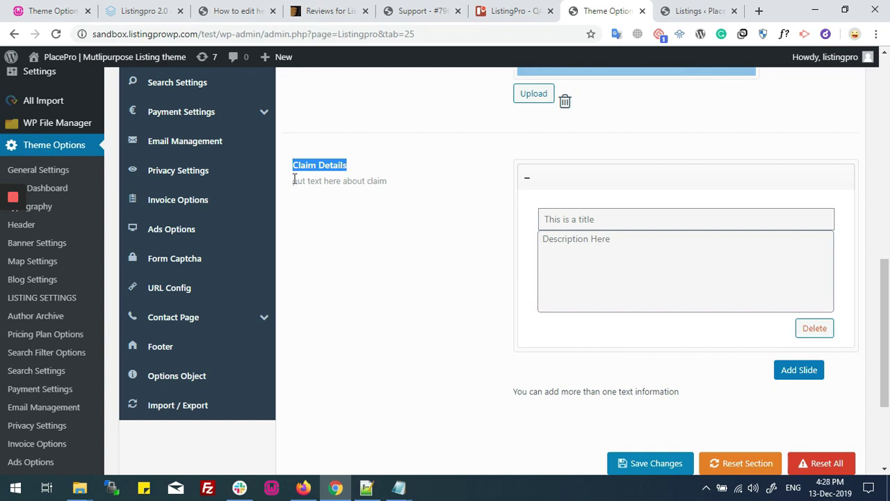
pyautogui.moveTo(294, 181); pyautogui.dragTo(387, 180)
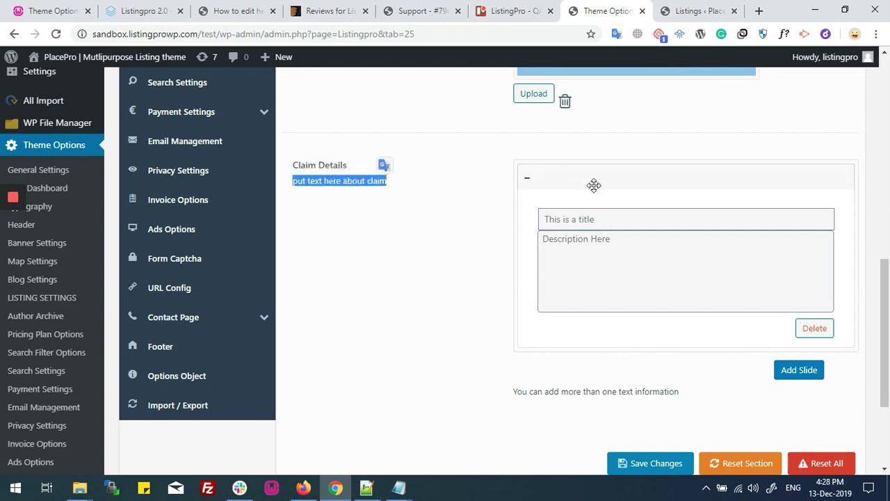
# Title the first slide 'Information' with description 'Please place correct information here'.
pyautogui.click(585, 214)
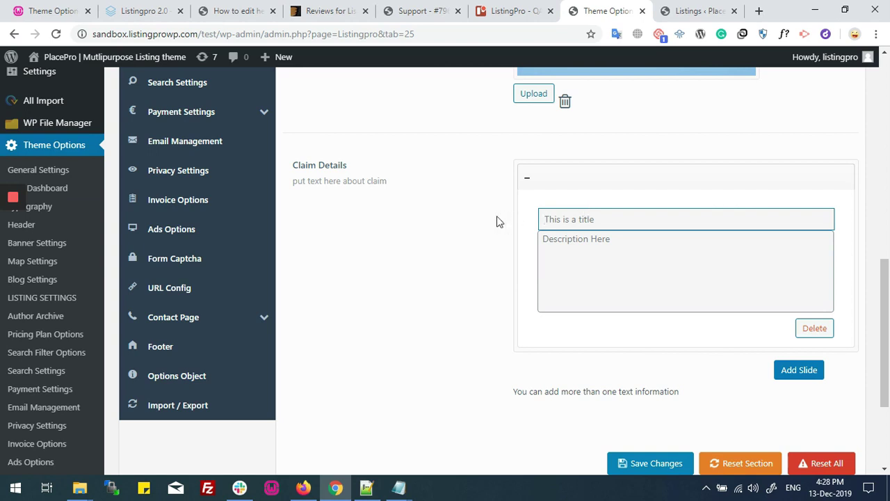
pyautogui.write('Information')
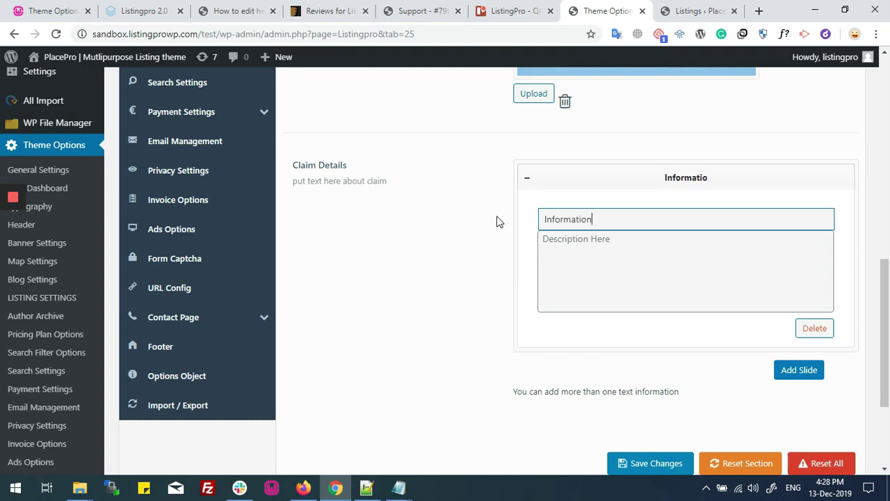
pyautogui.press('Tab')
pyautogui.write('Please ')
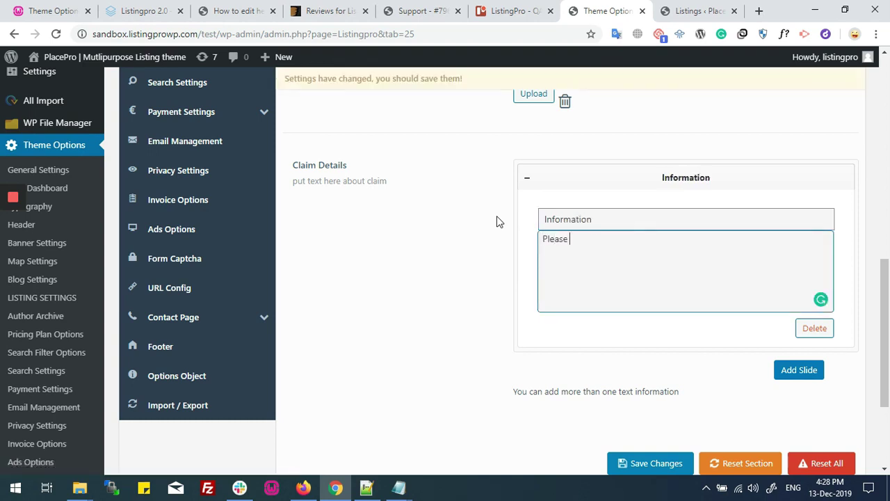
pyautogui.write('place correct information here')
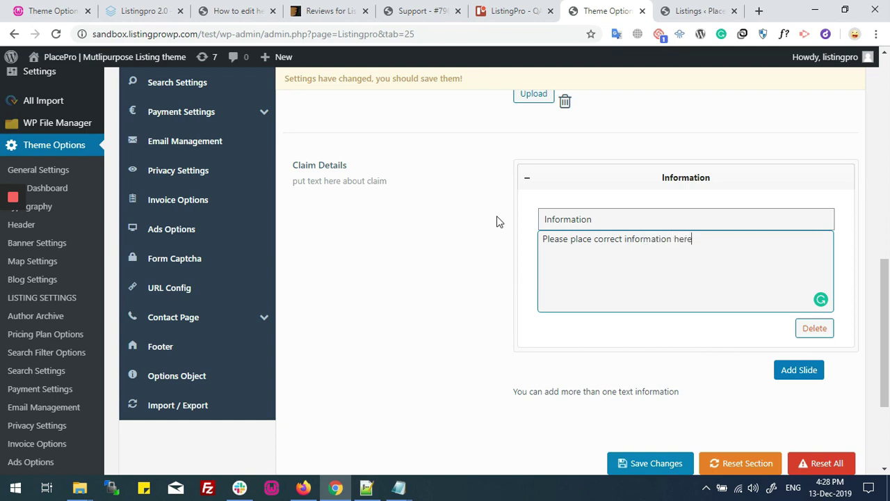
# Add a 'Legic Notice' slide warning that only real users may claim listings.
pyautogui.click(788, 369)
pyautogui.scroll(-2, 676, 269)
pyautogui.click(596, 289)
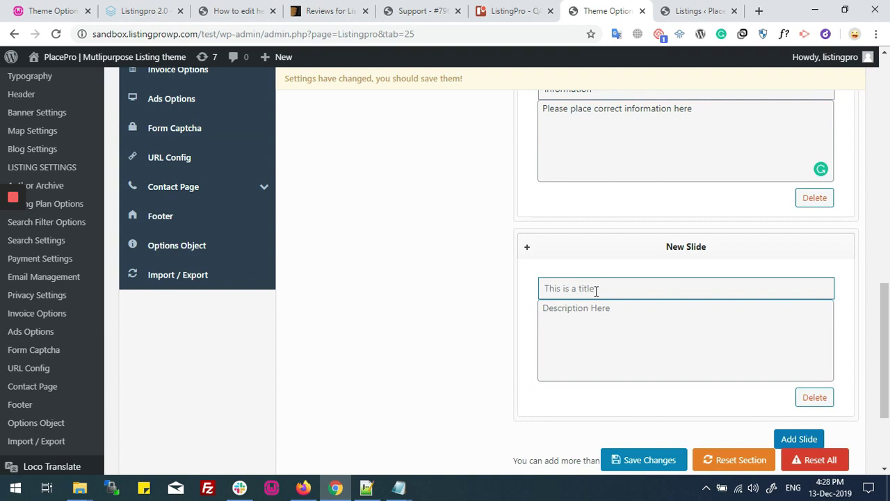
pyautogui.write('S')
pyautogui.press('BackSpace')
pyautogui.write('Legic No')
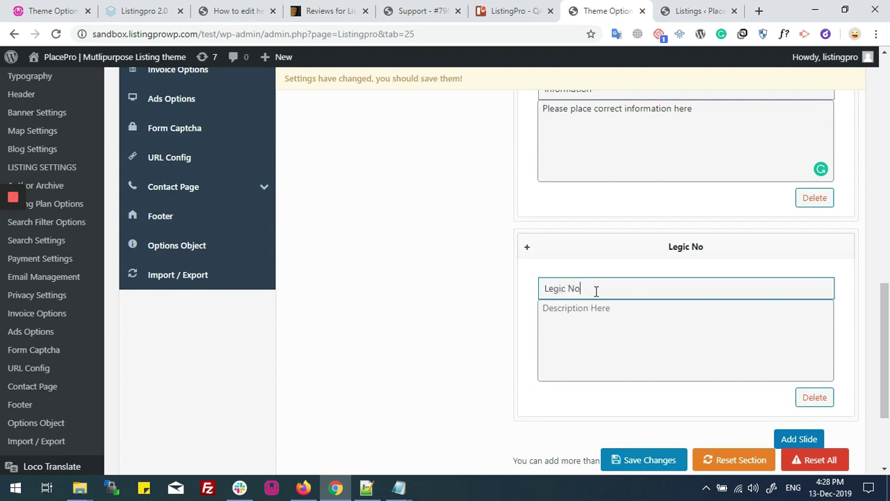
pyautogui.write('tice')
pyautogui.press('Tab')
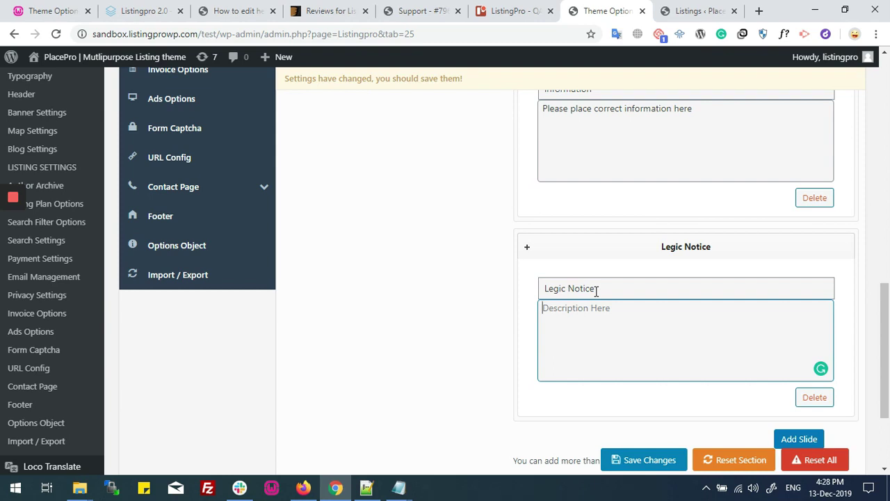
pyautogui.write('Warning you should be re')
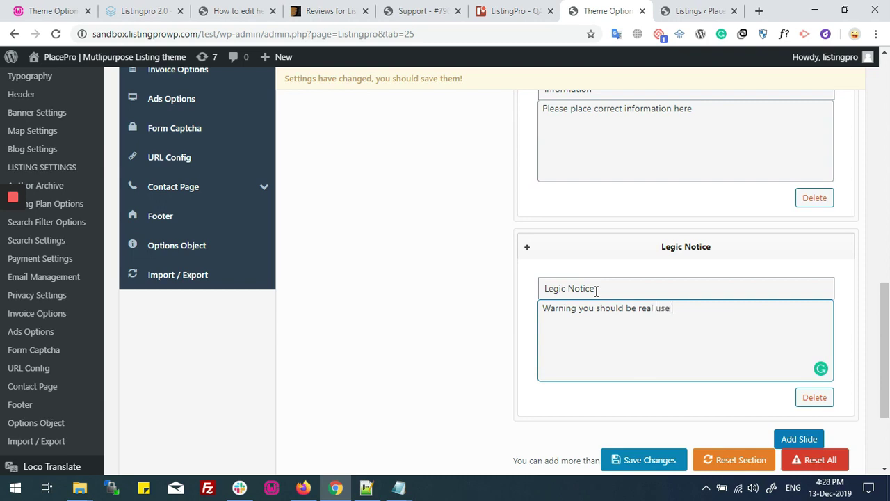
pyautogui.write('al user to clia')
pyautogui.press('BackSpace')
pyautogui.press('BackSpace')
pyautogui.press('BackSpace')
pyautogui.press('BackSpace')
pyautogui.press('BackSpace')
pyautogui.press('BackSpace')
pyautogui.write('im ou')
pyautogui.write('your listing')
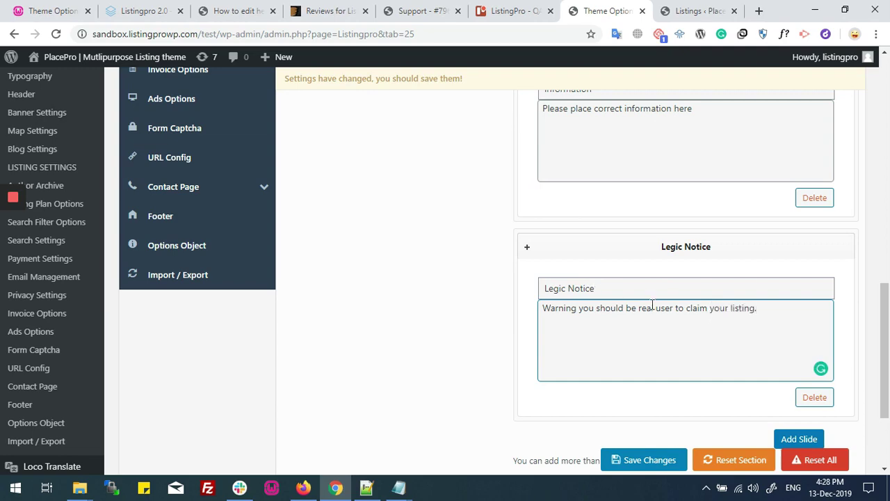
# Save the claim settings and confirm the Settings Saved! notice.
pyautogui.scroll(-1, 664, 304)
pyautogui.click(636, 468)
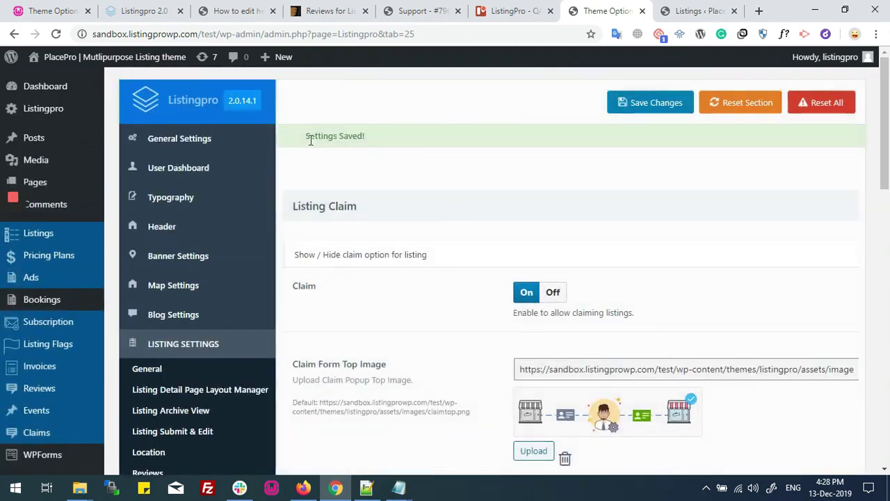
pyautogui.moveTo(310, 139); pyautogui.dragTo(392, 141)
pyautogui.click(382, 164)
pyautogui.click(304, 486)
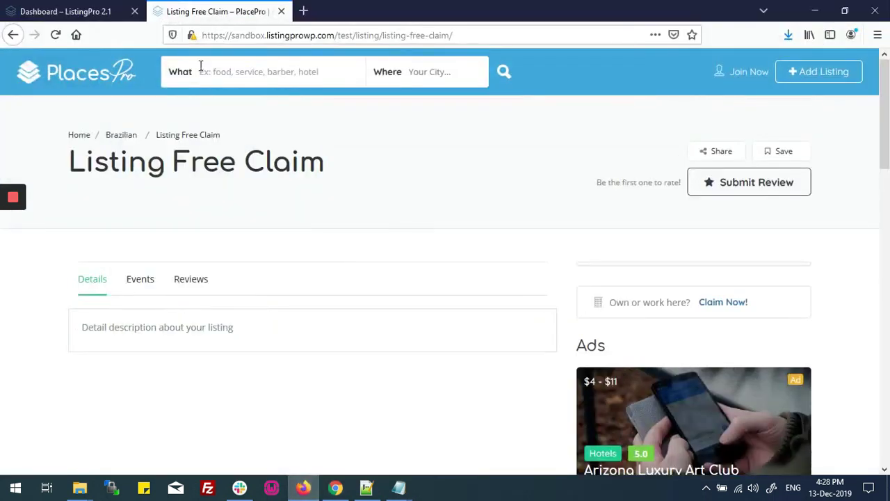
pyautogui.click(56, 34)
pyautogui.click(739, 72)
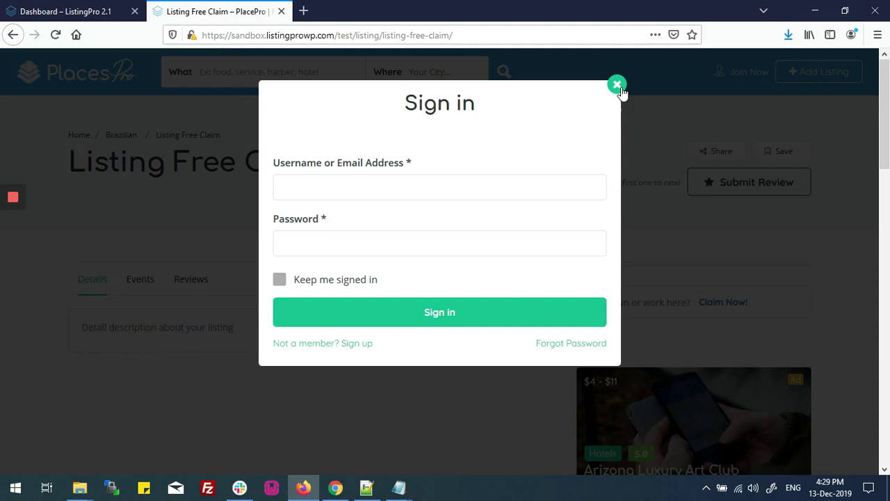
pyautogui.click(619, 88)
pyautogui.scroll(-2, 588, 296)
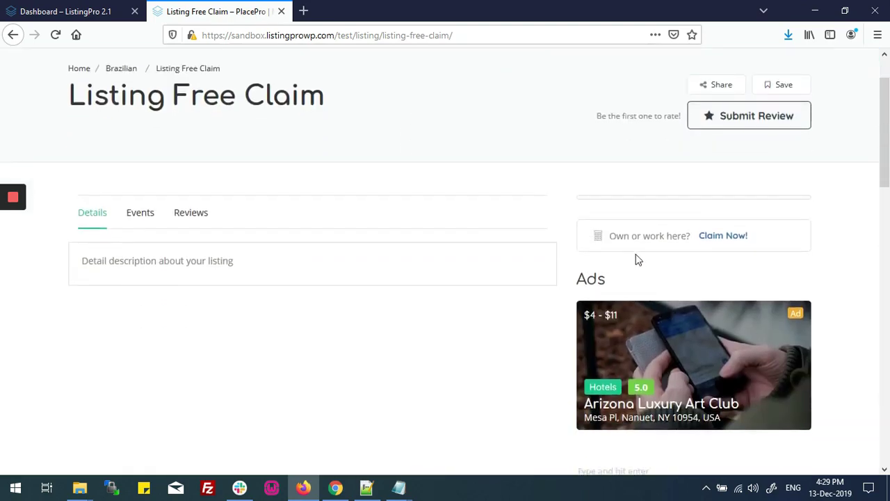
pyautogui.moveTo(610, 236); pyautogui.dragTo(688, 234)
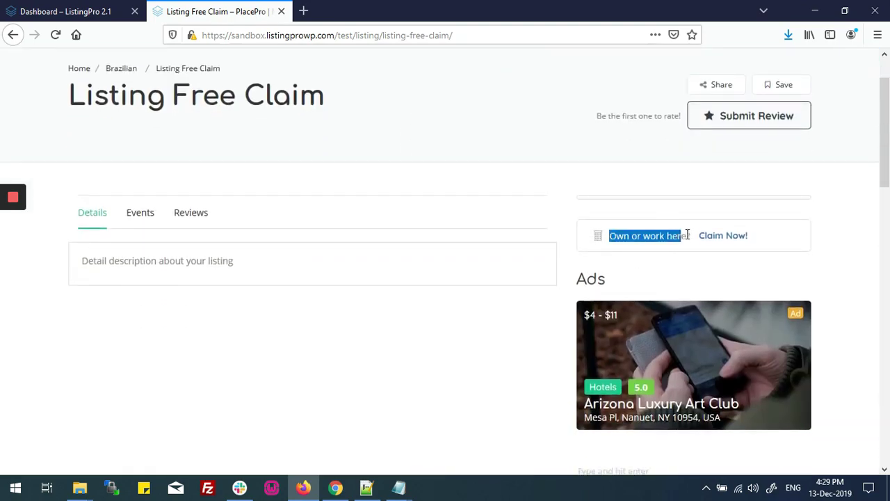
# Open the listing's claim form and review its business e-mail, phone and verification requirements.
pyautogui.click(743, 237)
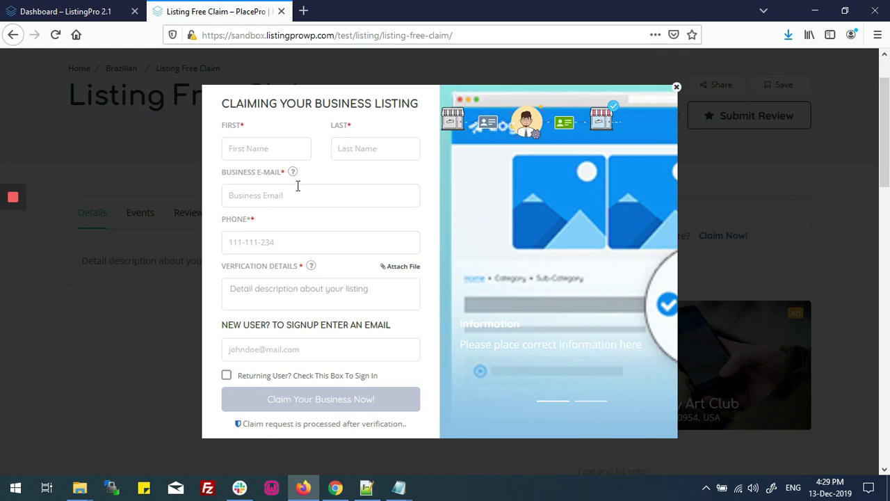
pyautogui.moveTo(226, 176); pyautogui.dragTo(279, 174)
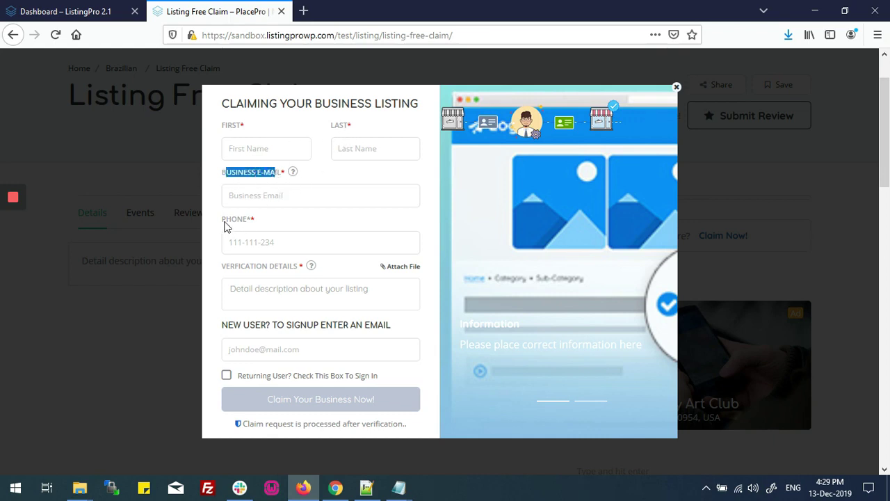
pyautogui.moveTo(227, 221); pyautogui.dragTo(234, 239)
pyautogui.moveTo(225, 268); pyautogui.dragTo(409, 271)
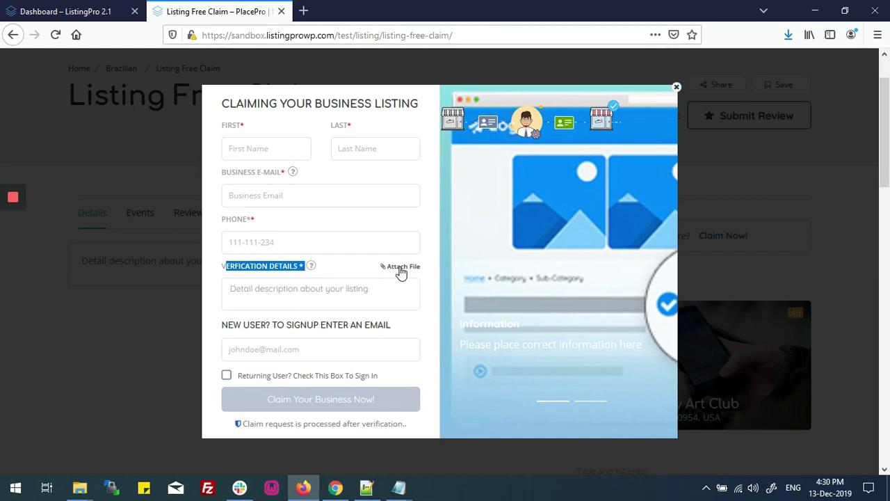
# Inspect the verification details box, the new-user signup heading and the returning-user option.
pyautogui.click(285, 292)
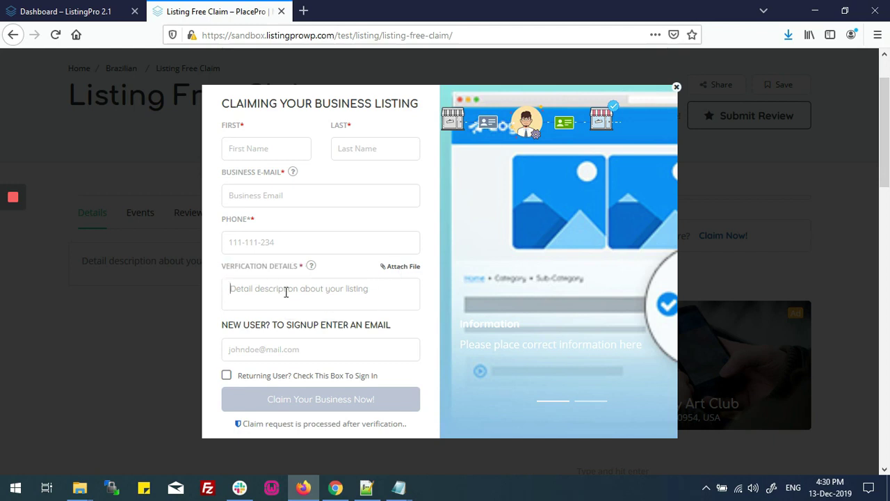
pyautogui.click(224, 328)
pyautogui.moveTo(391, 327)
pyautogui.mouseDown()
pyautogui.moveTo(253, 332)
pyautogui.moveTo(391, 327)
pyautogui.mouseUp()
pyautogui.click(253, 331)
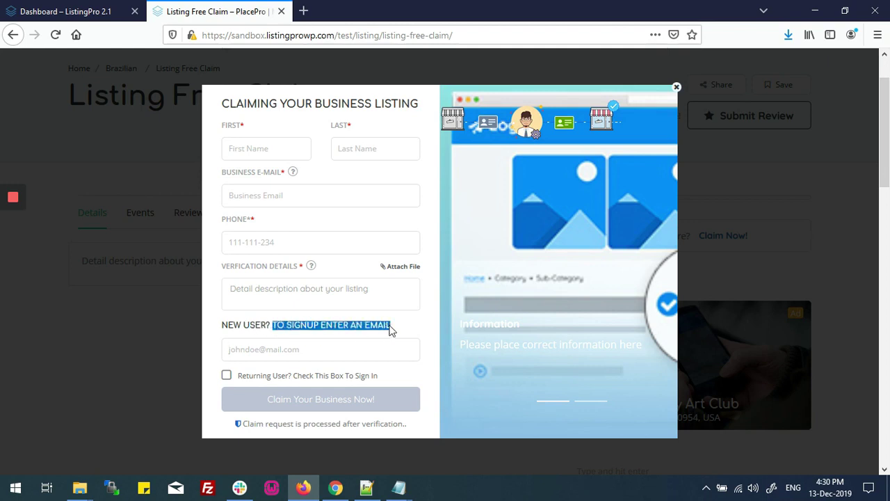
pyautogui.moveTo(236, 376); pyautogui.dragTo(381, 381)
# Tick the returning-user box so Username and Password fields replace the signup e-mail.
pyautogui.click(324, 374)
pyautogui.click(227, 375)
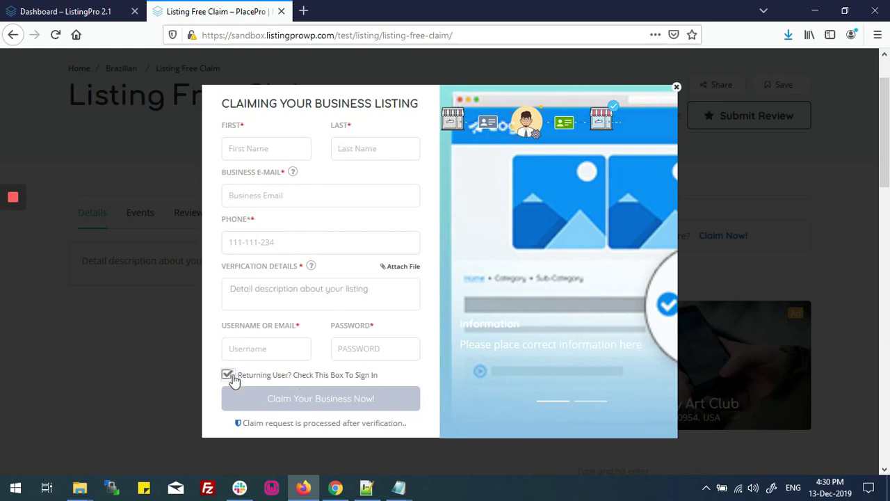
pyautogui.click(227, 376)
pyautogui.click(229, 376)
pyautogui.moveTo(222, 329); pyautogui.dragTo(370, 330)
# Enter the claimant's first and last name.
pyautogui.click(267, 152)
pyautogui.write('Hwen')
pyautogui.press('BackSpace')
pyautogui.press('Tab')
pyautogui.write('C')
pyautogui.press('Tab')
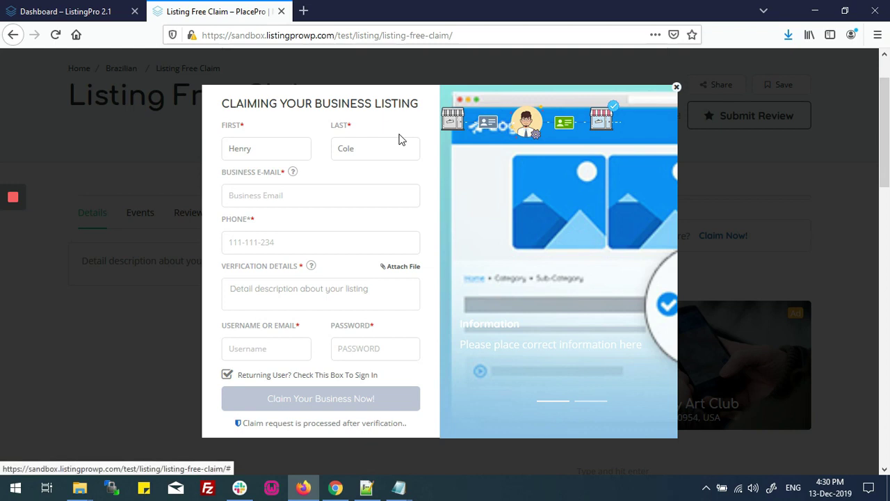
# Fill the business e-mail from the autocomplete suggestion and enter the phone number.
pyautogui.press('Tab')
pyautogui.write('cr')
pyautogui.press('Down')
pyautogui.press('Return')
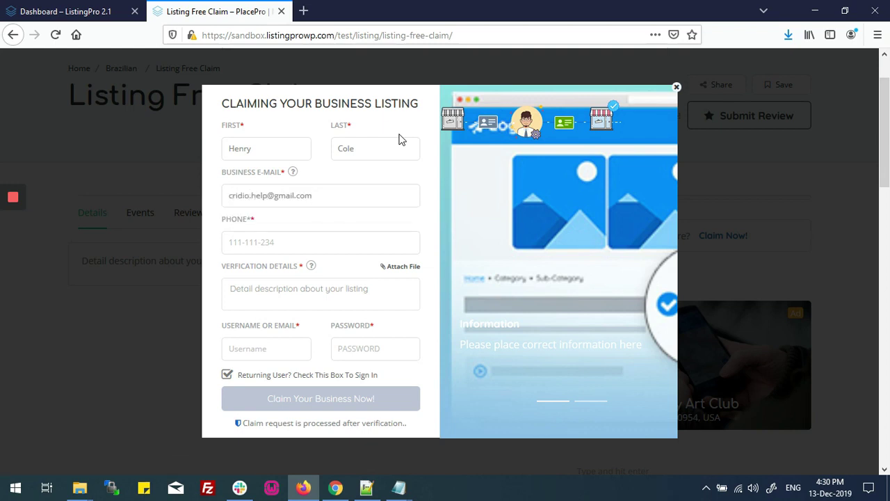
pyautogui.press('Tab')
pyautogui.write('5')
pyautogui.press('Tab')
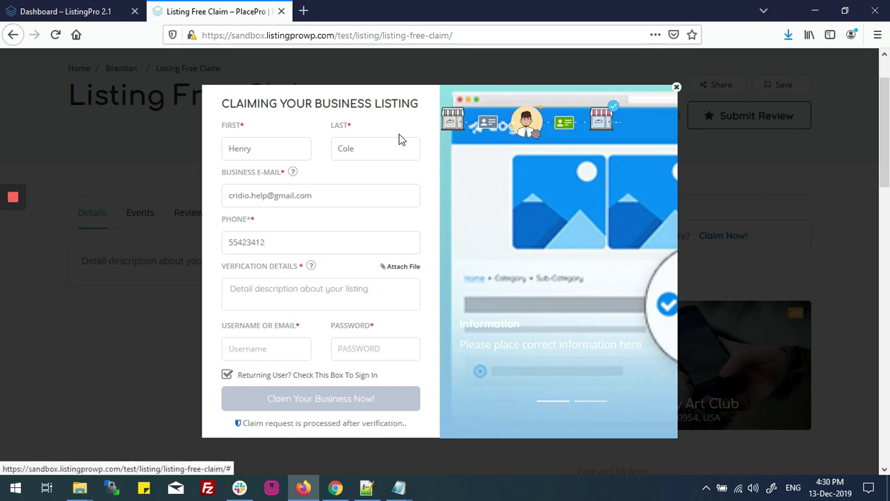
# Attach 637960.jpg as proof and write the verification details note.
pyautogui.click(403, 268)
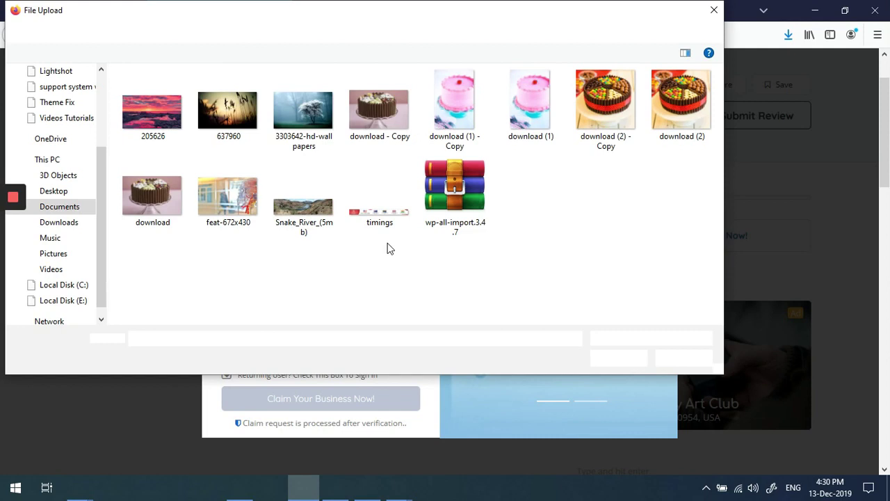
pyautogui.doubleClick(215, 128)
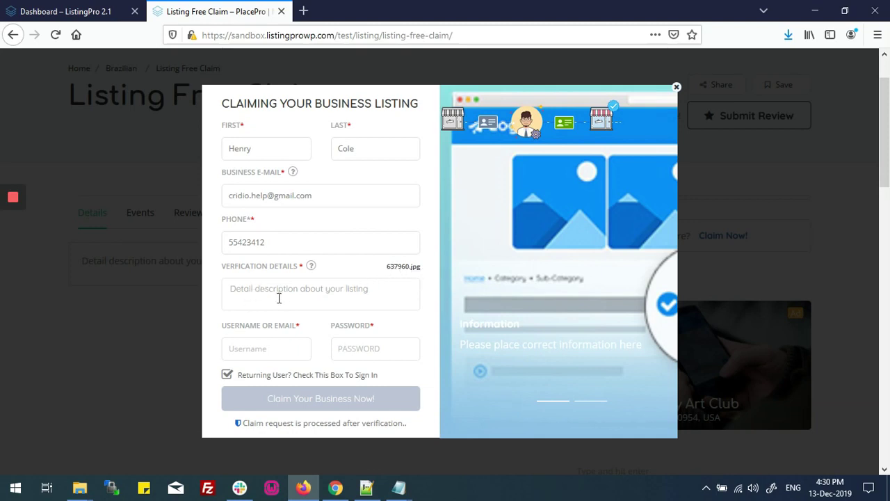
pyautogui.write('T')
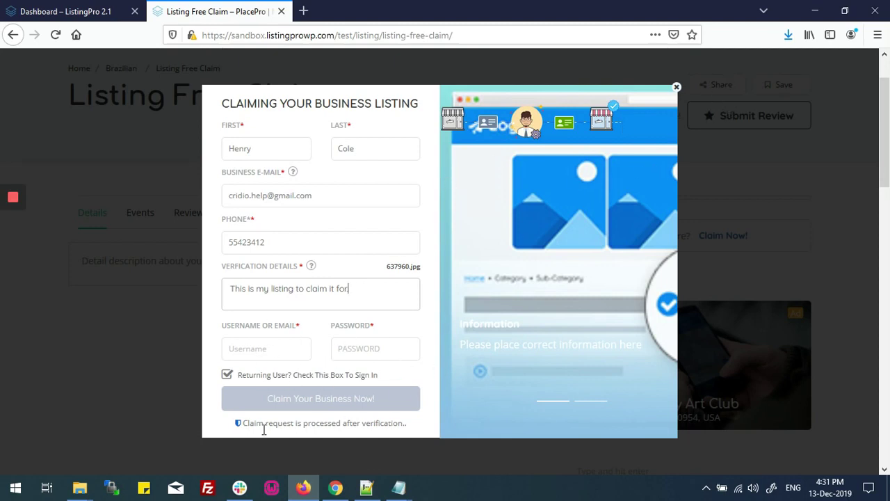
pyautogui.write('.')
# Sign in with the returning user's username and password and submit the claim.
pyautogui.click(262, 344)
pyautogui.write('he')
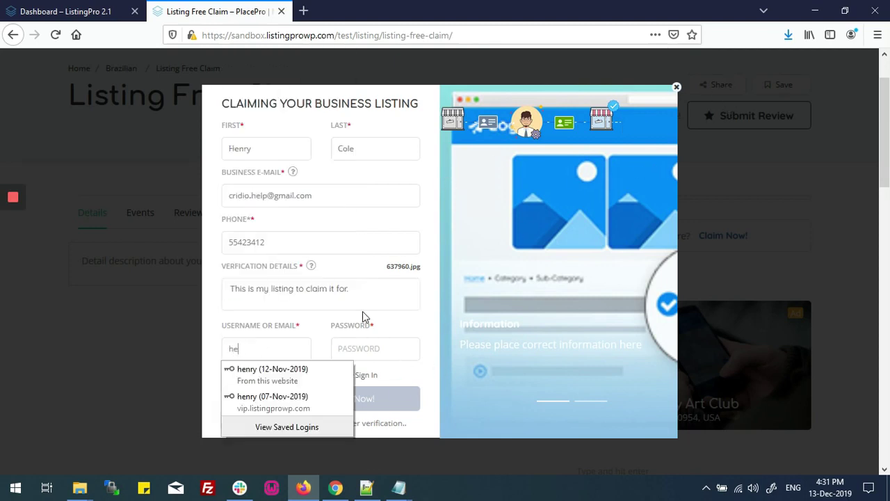
pyautogui.write('nry')
pyautogui.press('Tab')
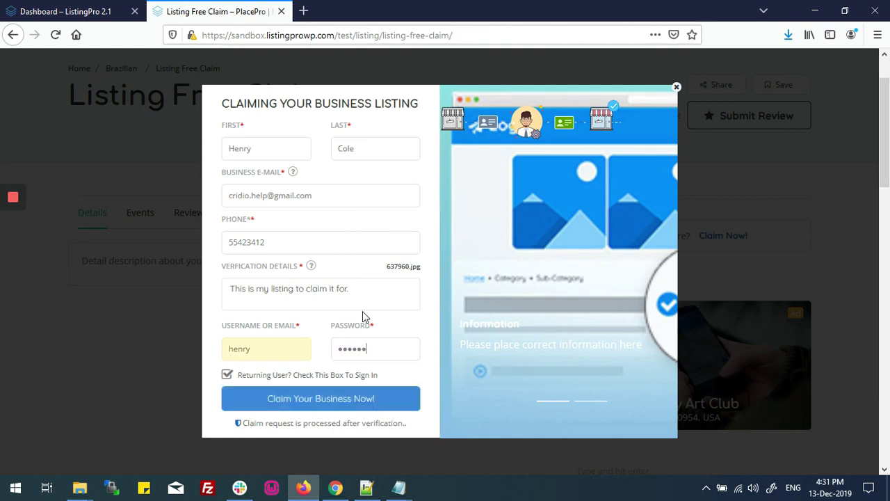
pyautogui.press('BackSpace')
pyautogui.press('BackSpace')
pyautogui.press('BackSpace')
pyautogui.press('BackSpace')
pyautogui.press('BackSpace')
pyautogui.press('BackSpace')
pyautogui.write('123456')
pyautogui.press('Return')
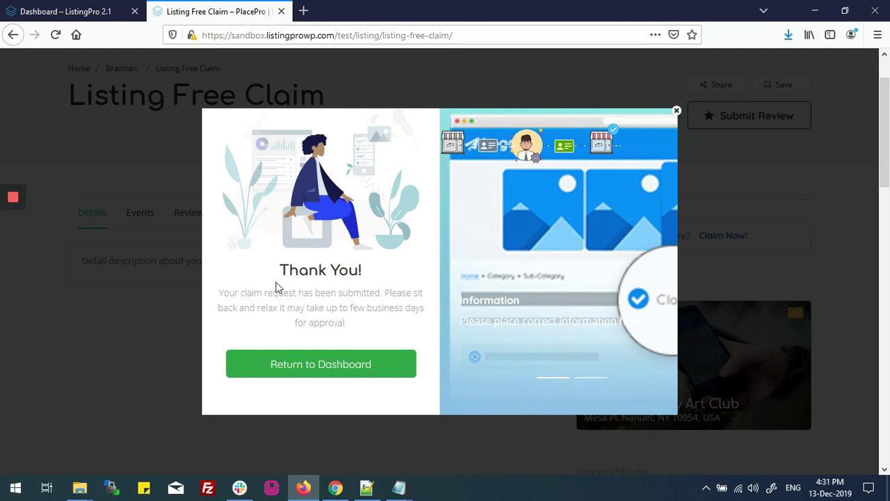
pyautogui.moveTo(282, 270); pyautogui.dragTo(365, 271)
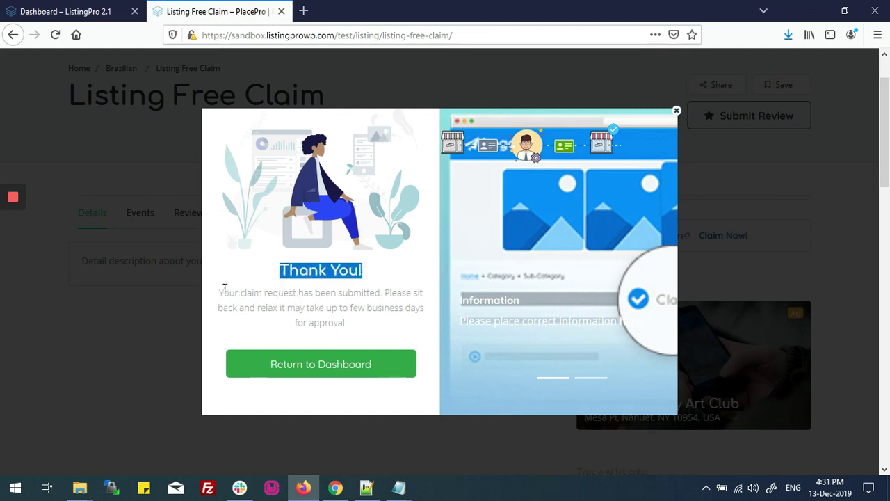
# Review the Thank You notice, visit the claimant's dashboard, then return to the WordPress admin.
pyautogui.moveTo(224, 291); pyautogui.dragTo(415, 292)
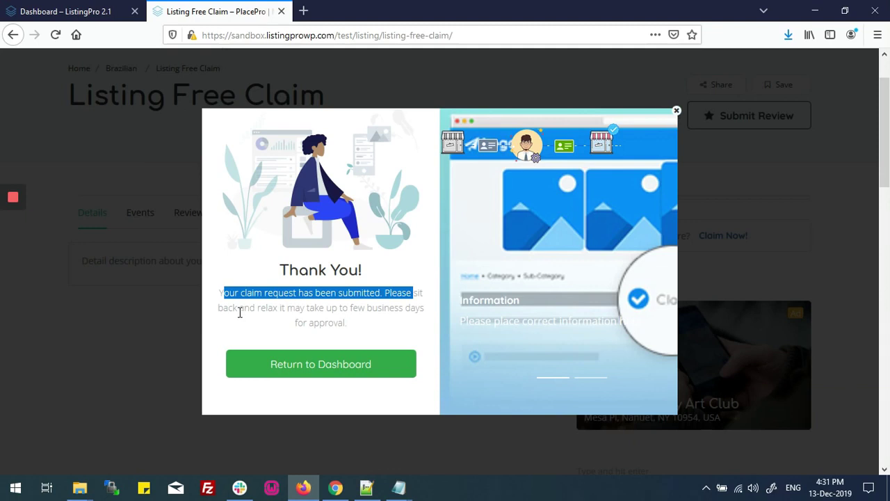
pyautogui.moveTo(241, 309); pyautogui.dragTo(386, 308)
pyautogui.click(341, 310)
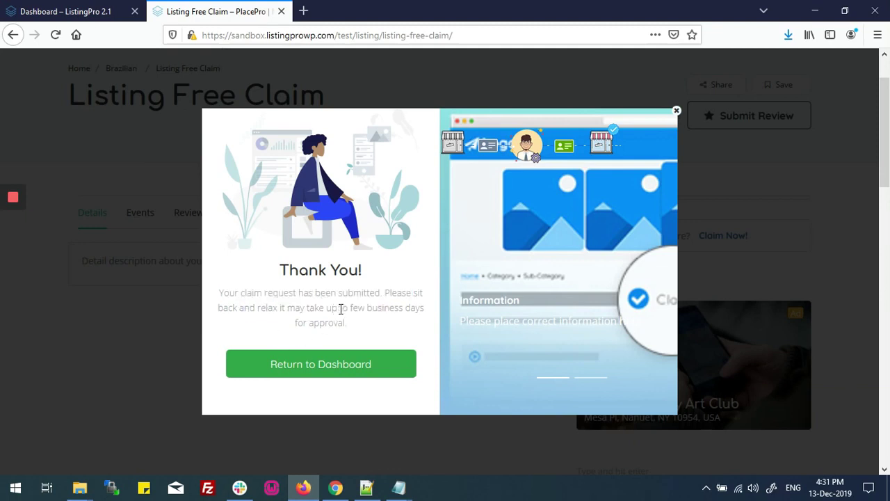
pyautogui.click(322, 366)
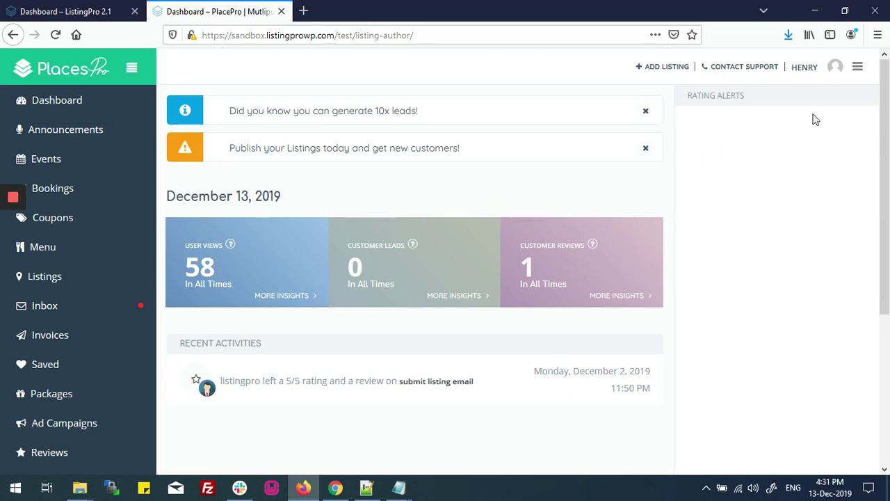
pyautogui.doubleClick(800, 67)
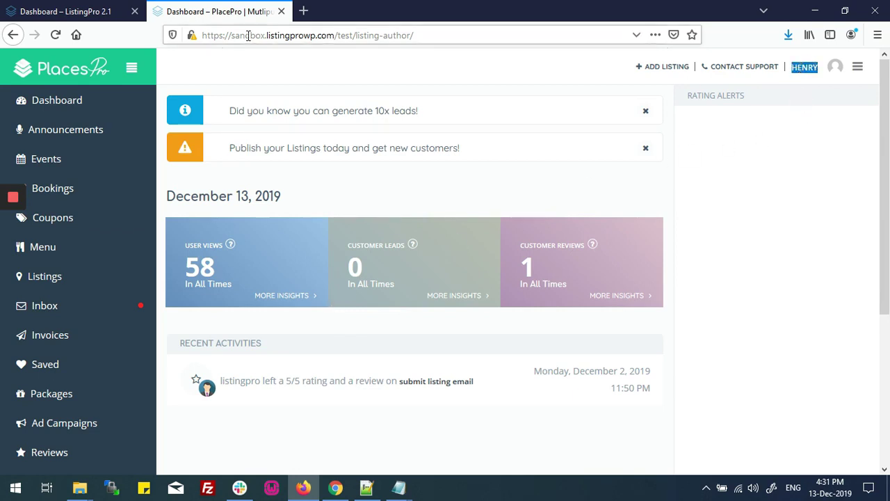
pyautogui.moveTo(310, 36); pyautogui.dragTo(563, 37)
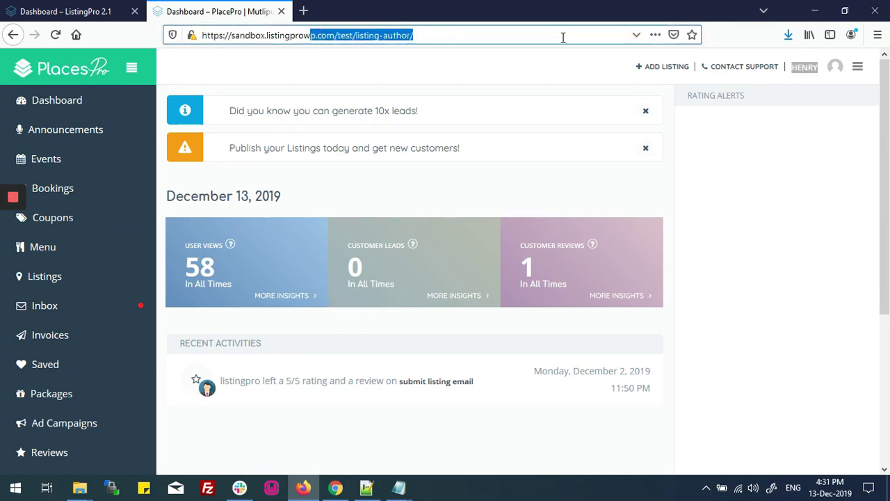
pyautogui.doubleClick(801, 68)
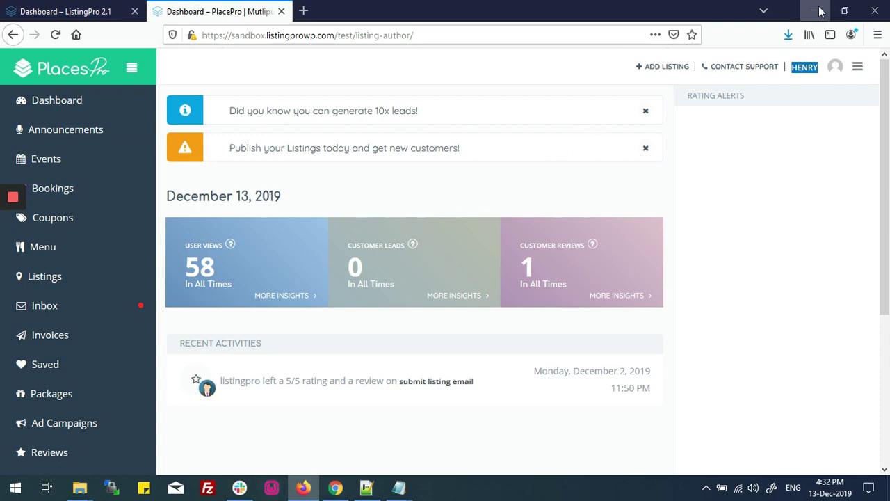
pyautogui.click(335, 487)
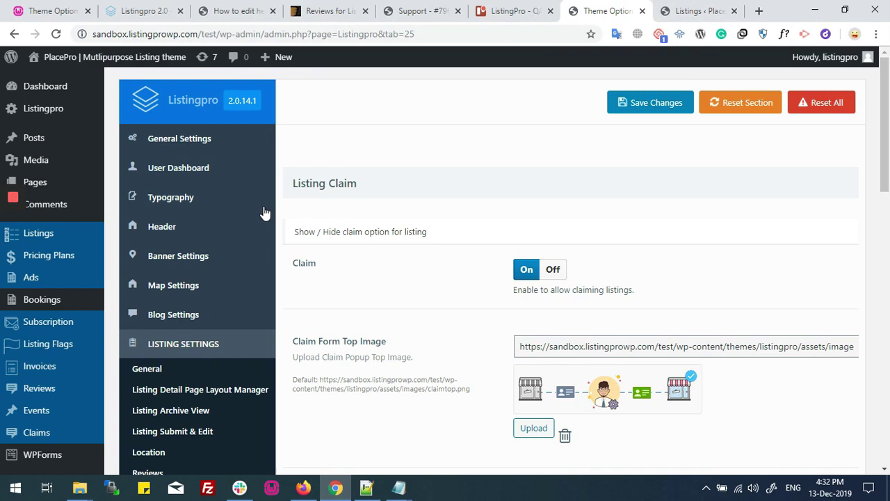
# From Claims > All Claims, open the pending 'Claim for Listing Free Claim' for editing.
pyautogui.moveTo(22, 435)
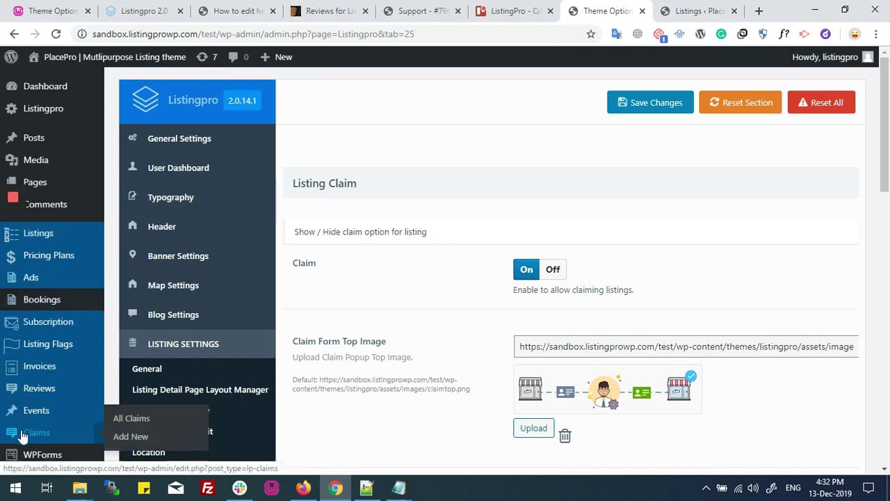
pyautogui.click(132, 419)
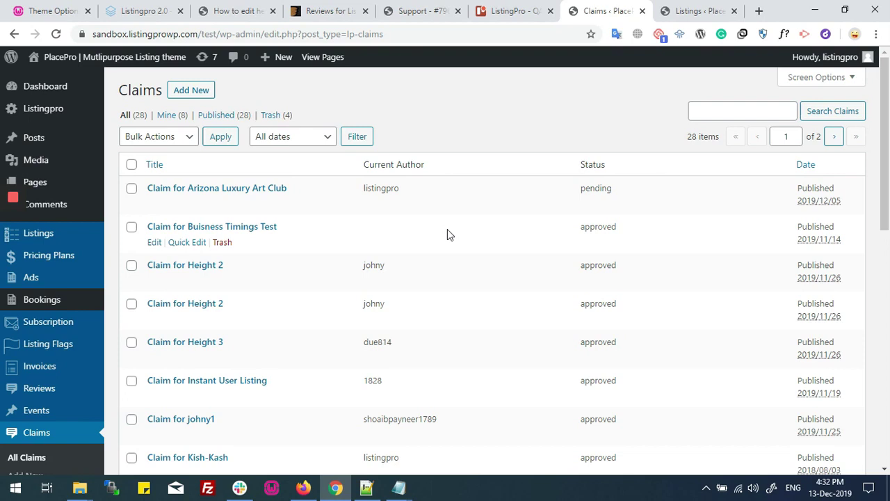
pyautogui.scroll(-2, 448, 234)
pyautogui.scroll(-1, 448, 234)
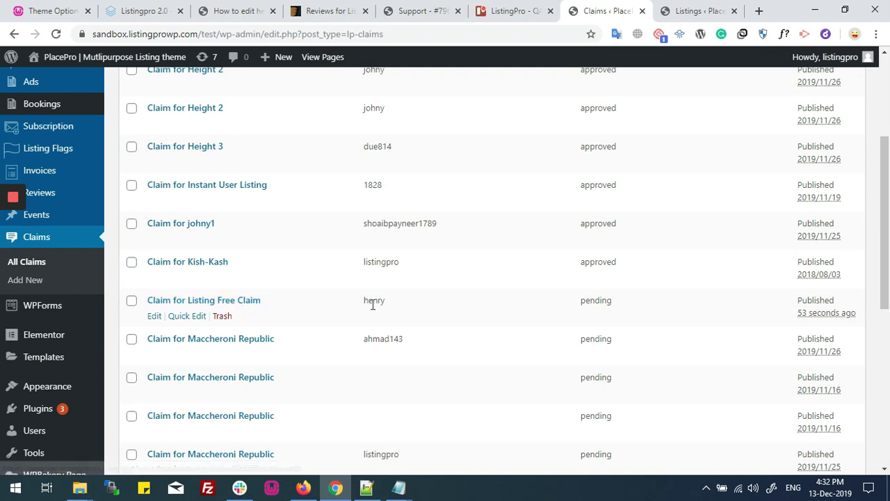
pyautogui.doubleClick(590, 300)
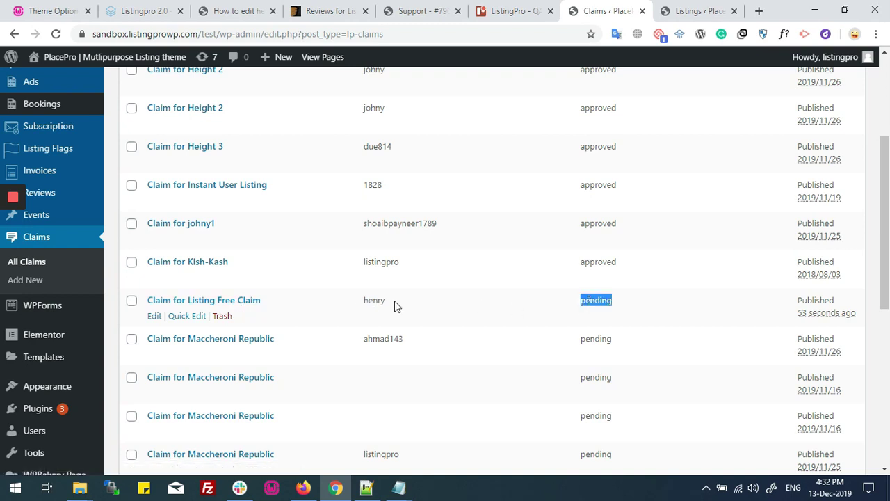
pyautogui.click(155, 316)
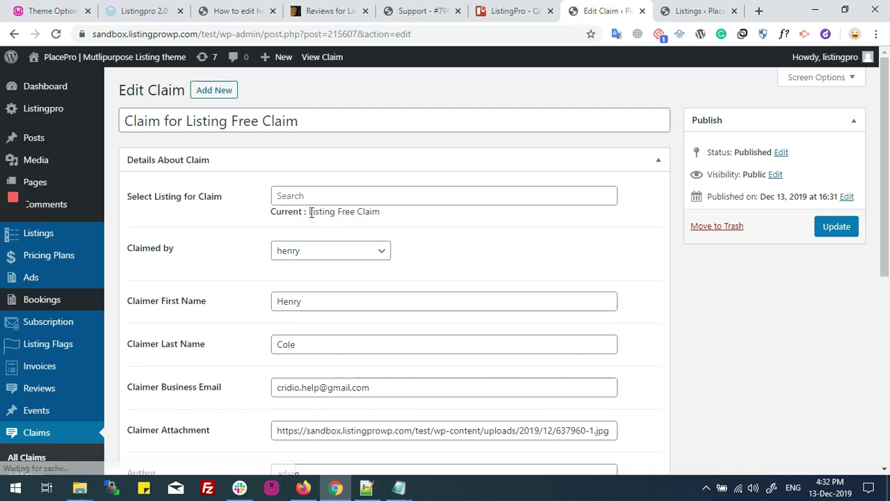
# Review the claim's target listing and the claimer's business e-mail.
pyautogui.moveTo(310, 212); pyautogui.dragTo(381, 212)
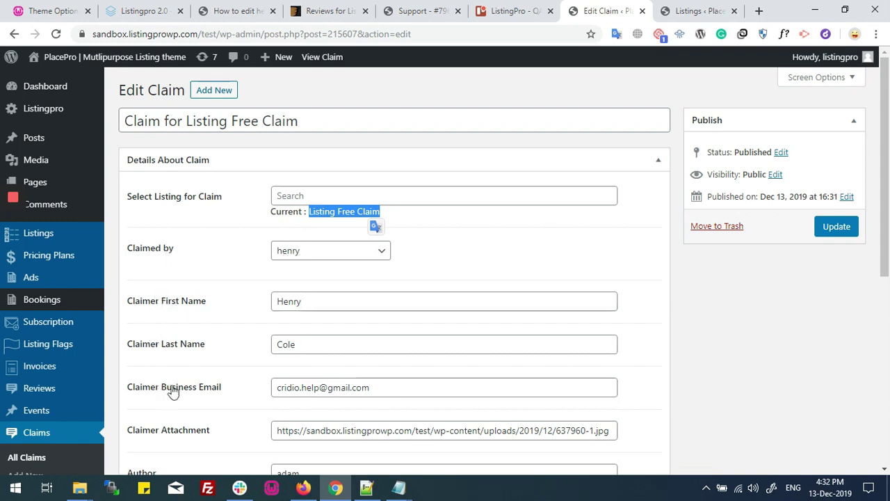
pyautogui.click(432, 391)
pyautogui.scroll(-2, 473, 341)
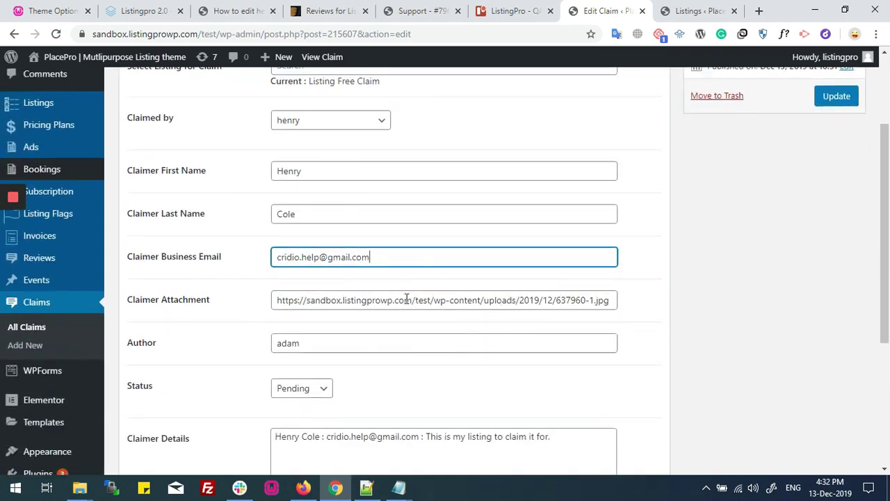
# Copy the Claimer Attachment URL and load 637960-1.jpg in a new tab.
pyautogui.moveTo(278, 299); pyautogui.dragTo(621, 305)
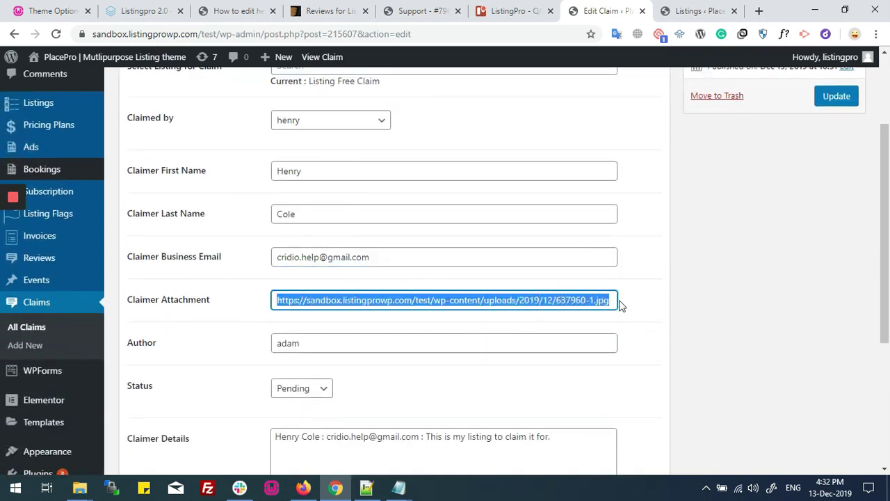
pyautogui.rightClick(574, 300)
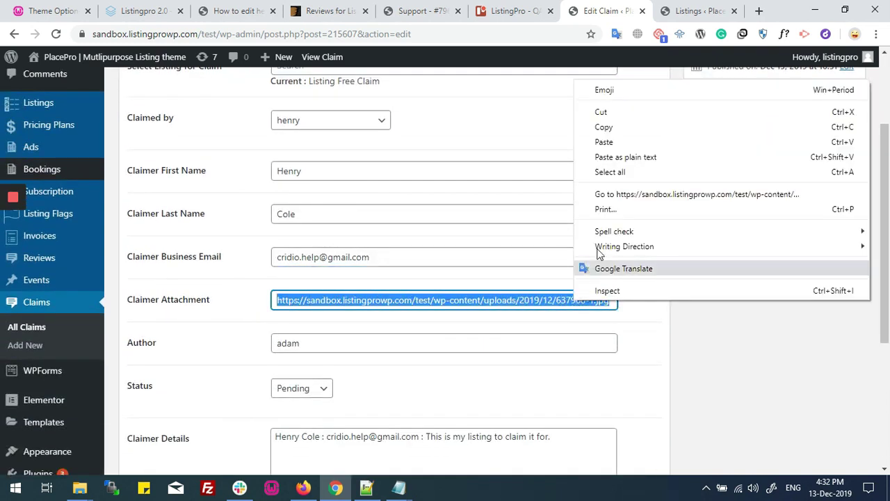
pyautogui.click(626, 127)
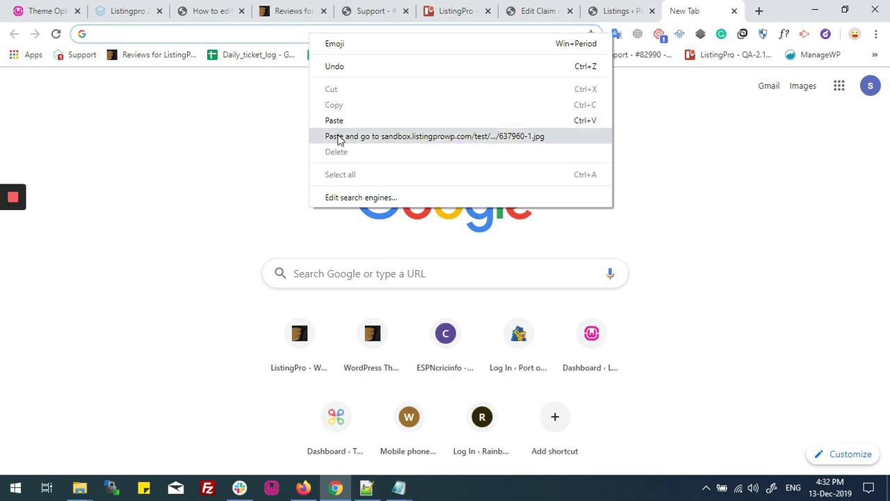
pyautogui.click(335, 136)
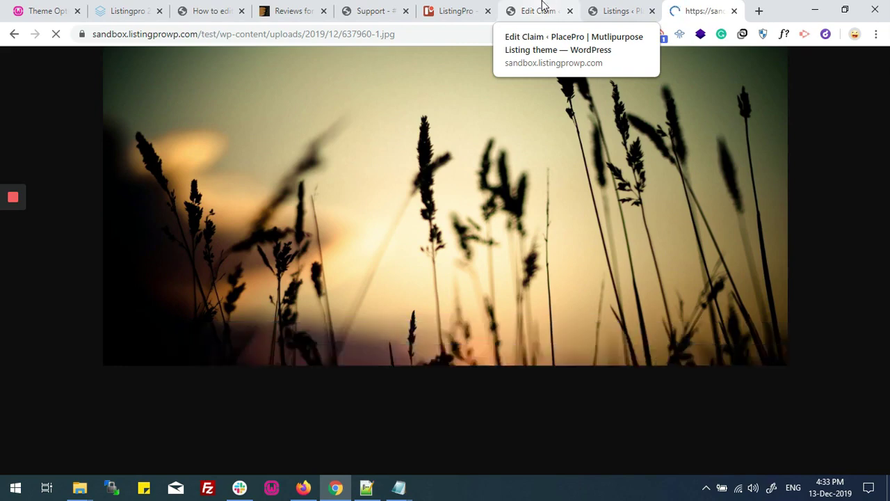
# Back on the Edit Claim page, check the listing author and set Status to Approved.
pyautogui.click(543, 10)
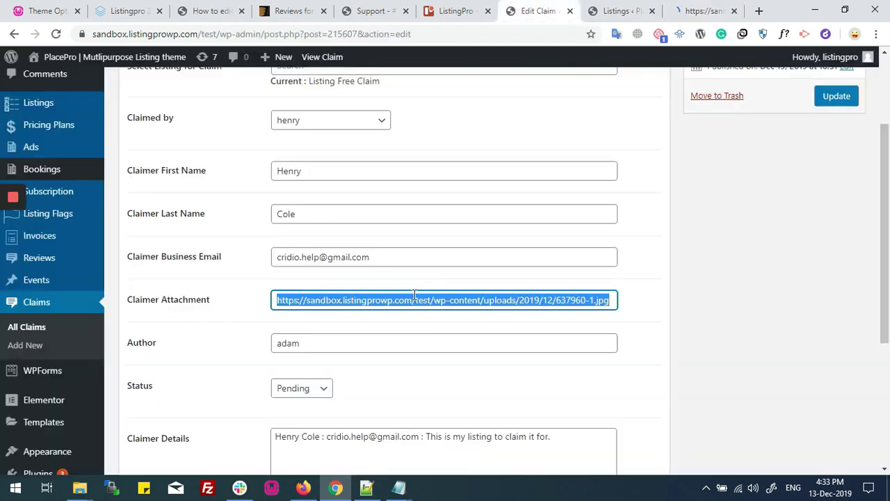
pyautogui.scroll(-3, 414, 294)
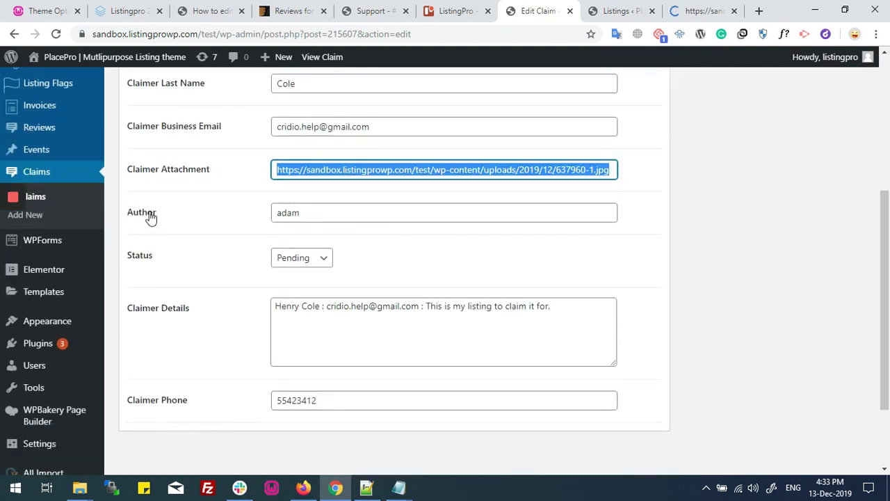
pyautogui.doubleClick(313, 213)
pyautogui.click(297, 214)
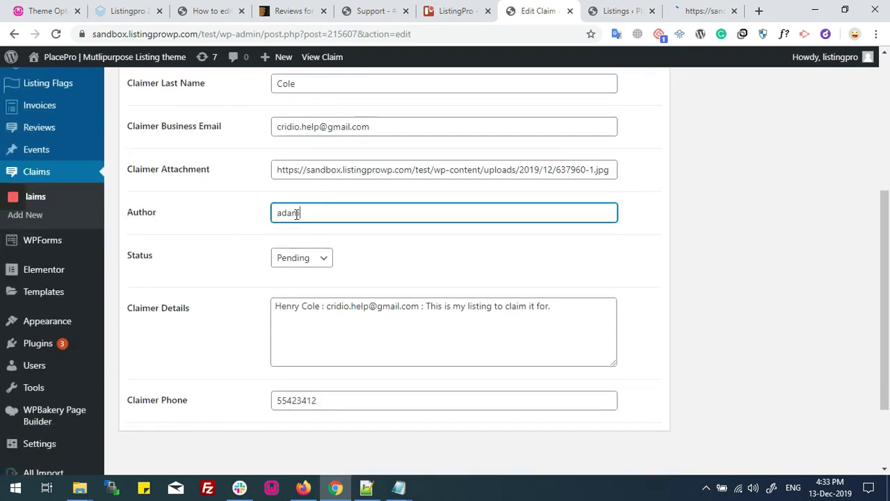
pyautogui.click(293, 260)
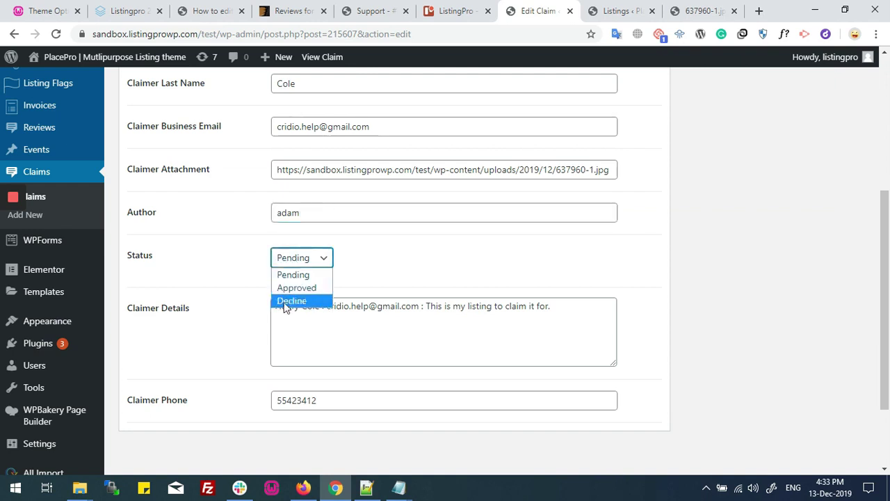
pyautogui.click(290, 290)
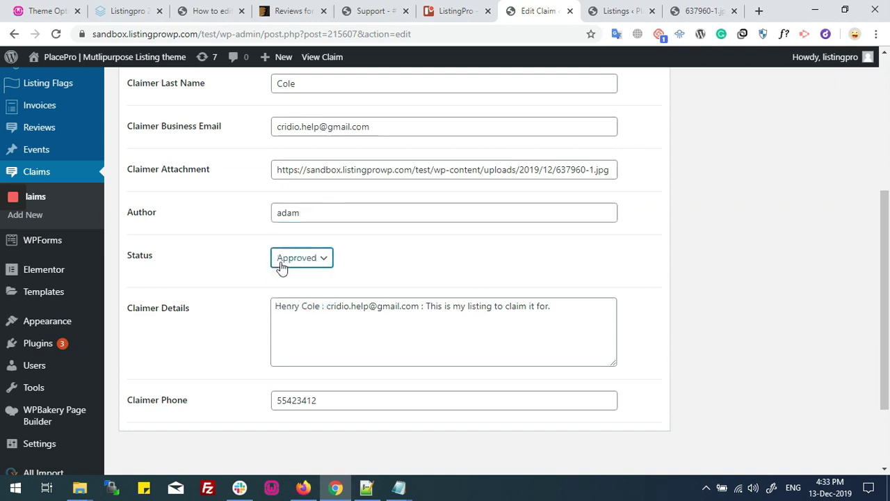
# Review the claimer's message and phone number, then Update the approved claim.
pyautogui.moveTo(423, 306); pyautogui.dragTo(564, 306)
pyautogui.click(565, 307)
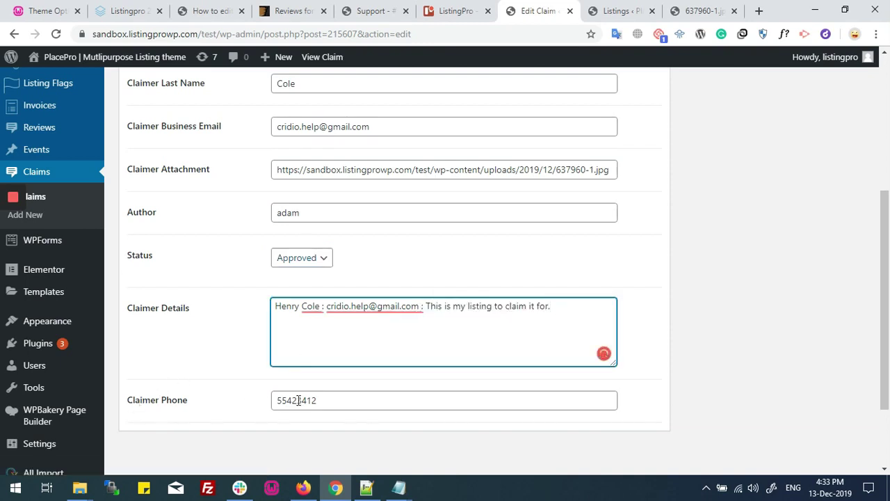
pyautogui.doubleClick(345, 398)
pyautogui.click(346, 399)
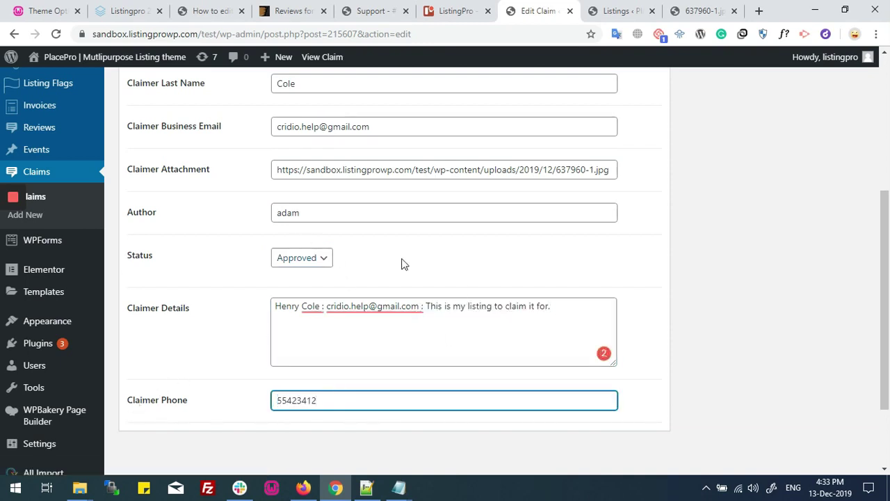
pyautogui.scroll(3, 414, 273)
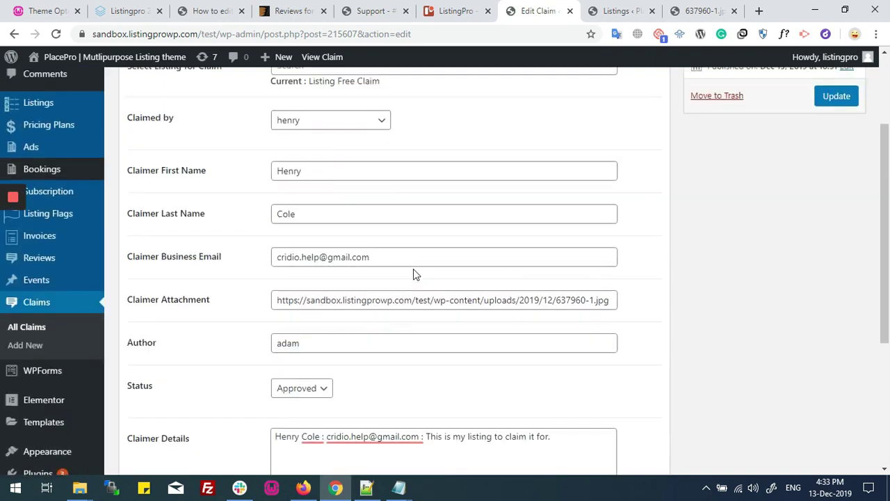
pyautogui.scroll(1, 413, 274)
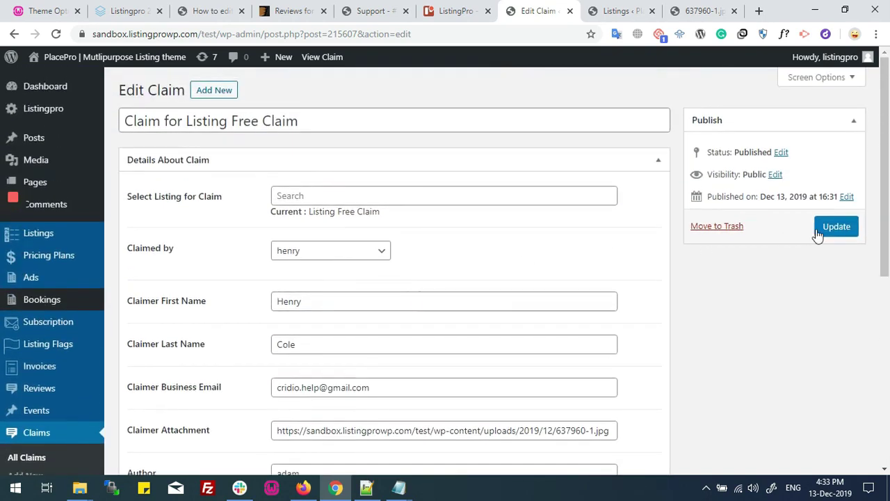
pyautogui.click(824, 234)
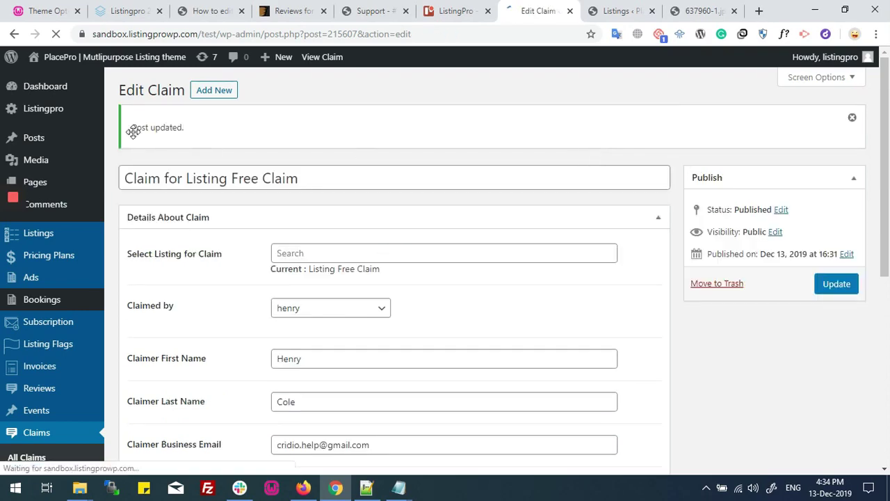
# Reload the admin Listings table to confirm the claimer now authors Listing Free Claim, then return to Firefox.
pyautogui.scroll(-3, 427, 258)
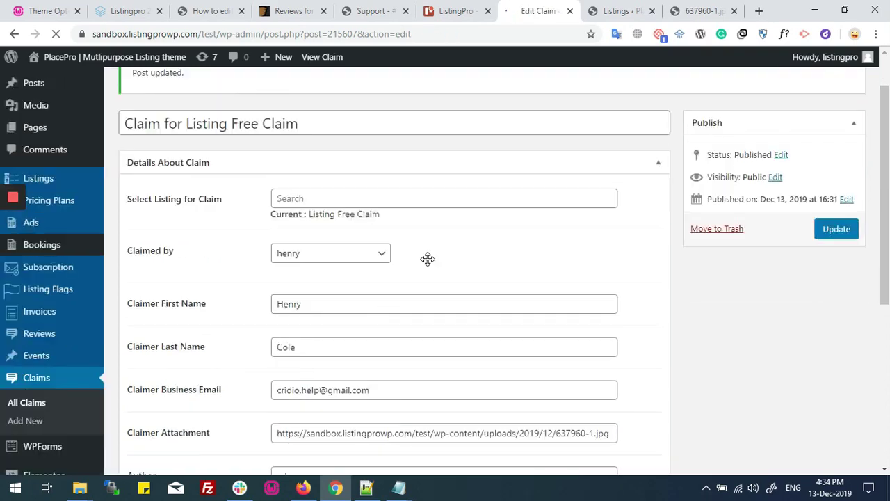
pyautogui.click(630, 12)
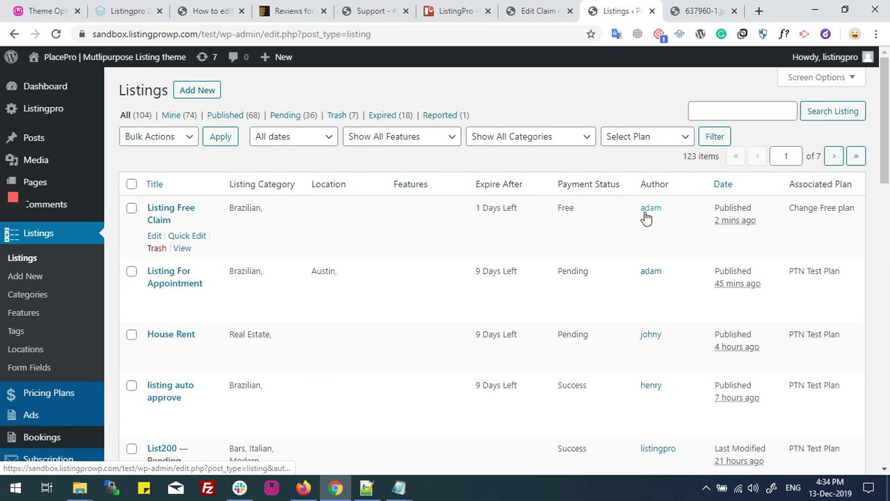
pyautogui.click(56, 34)
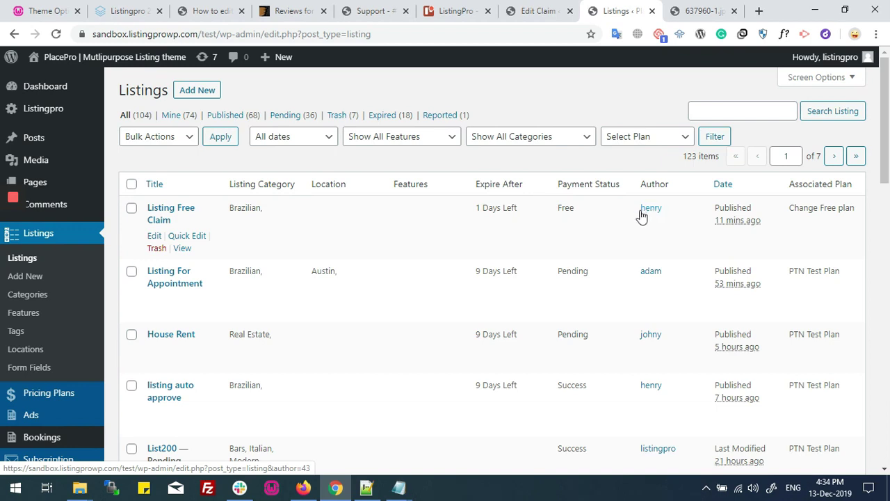
pyautogui.click(305, 488)
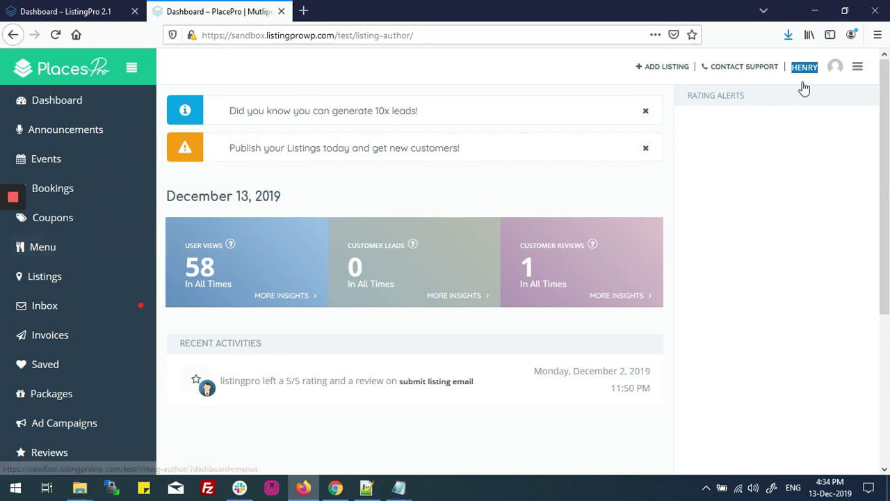
# Show the claimer's dashboard listings and open Listing Free Claim in a new tab.
pyautogui.click(51, 284)
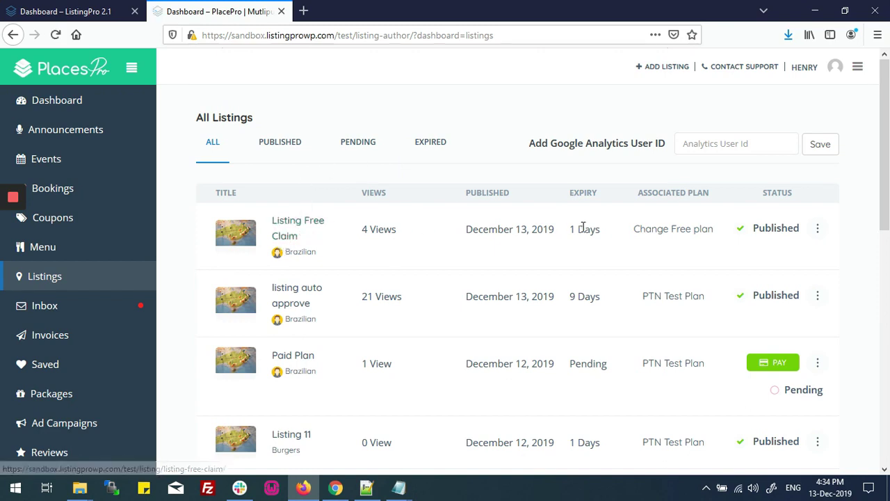
pyautogui.moveTo(636, 232); pyautogui.dragTo(708, 230)
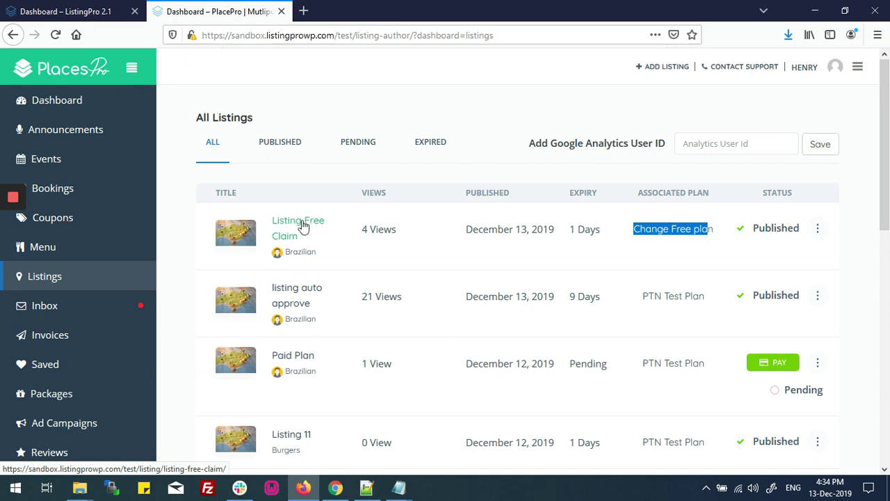
pyautogui.rightClick(303, 226)
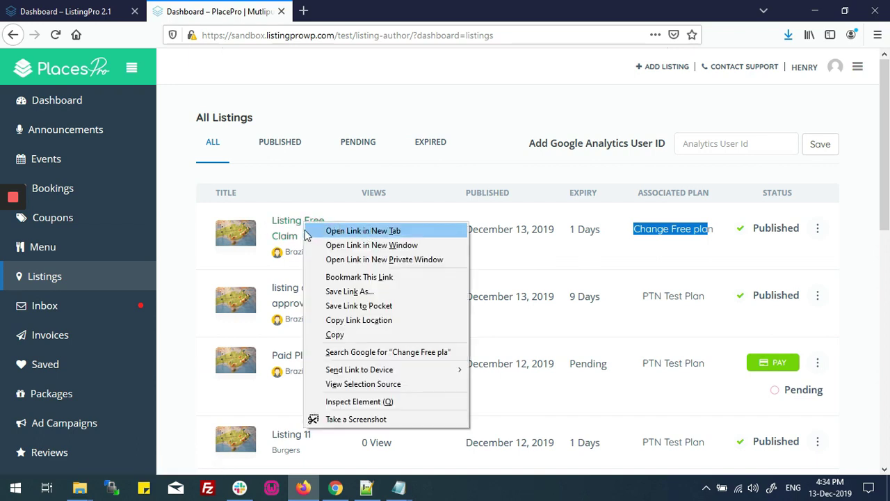
pyautogui.click(324, 230)
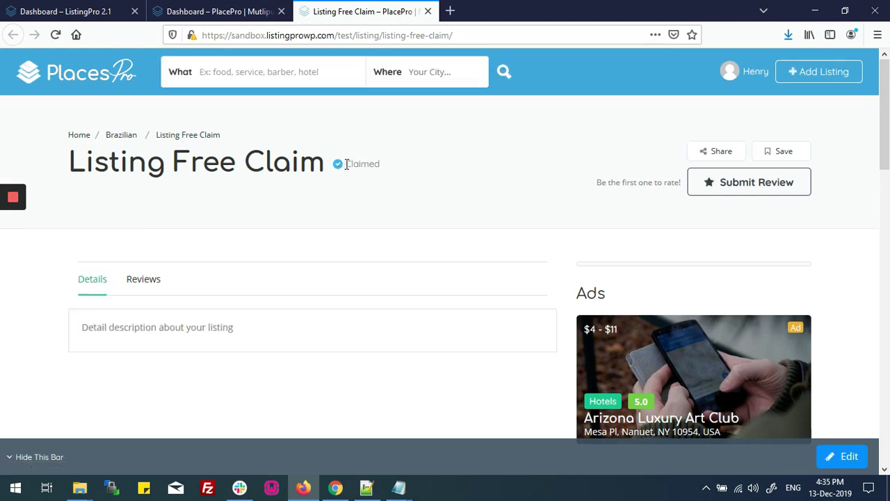
# Select the word 'Claimed' in the badge beside the Listing Free Claim title.
pyautogui.moveTo(347, 163); pyautogui.dragTo(394, 169)
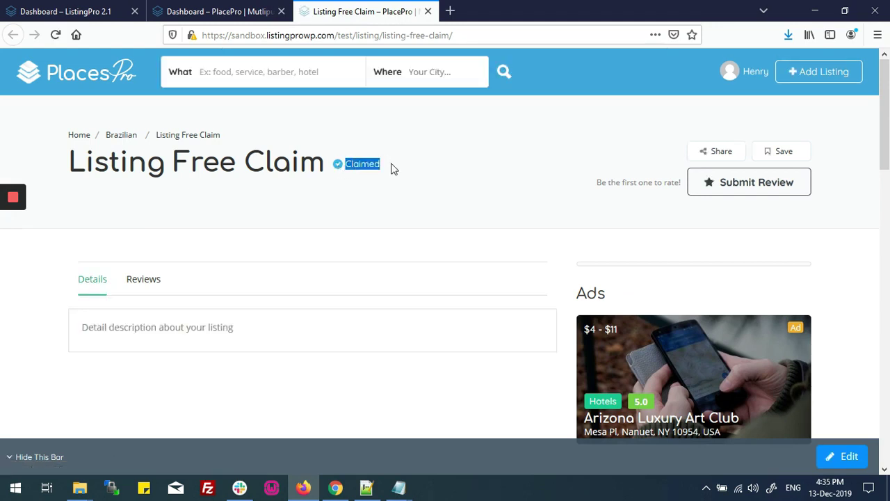
pyautogui.click(337, 164)
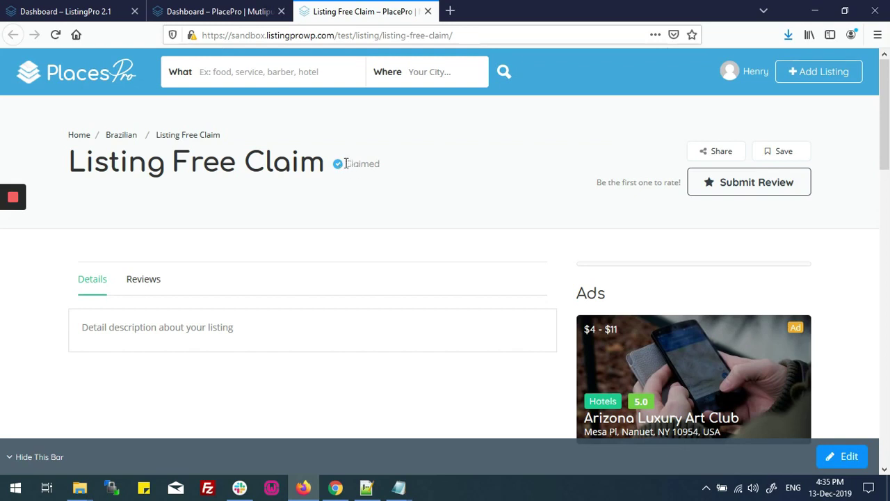
pyautogui.moveTo(345, 164); pyautogui.dragTo(393, 168)
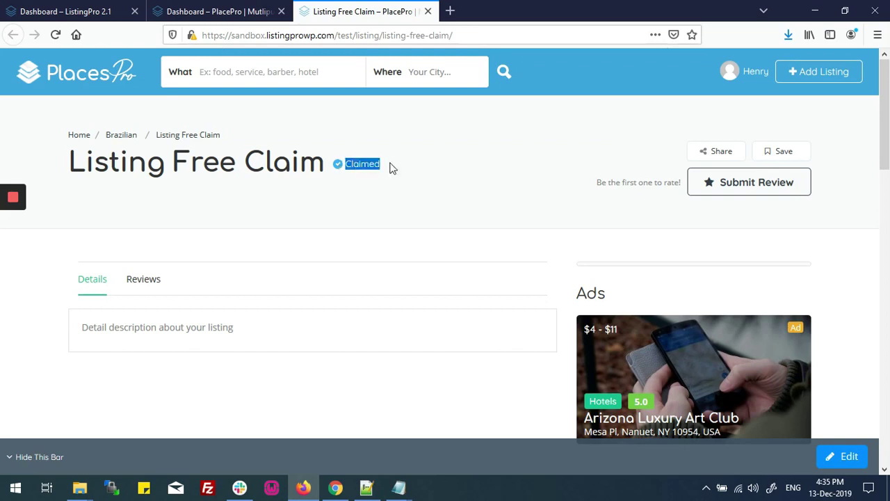
pyautogui.click(346, 163)
pyautogui.doubleClick(368, 164)
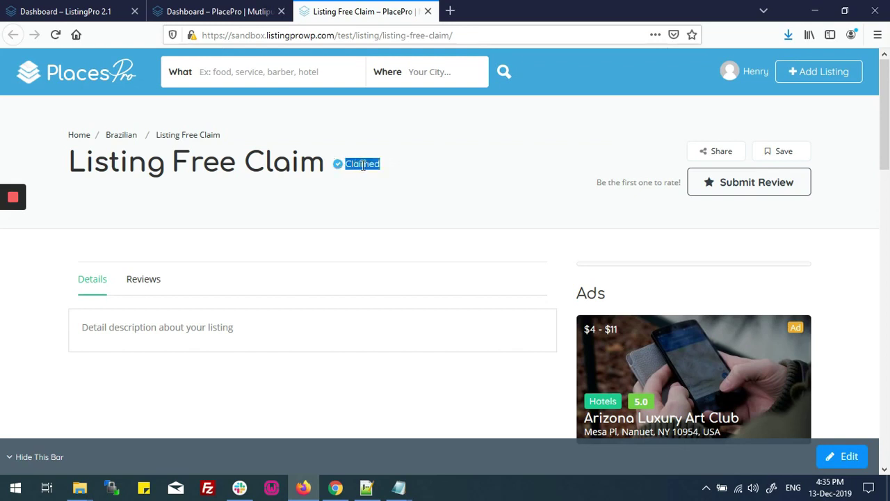